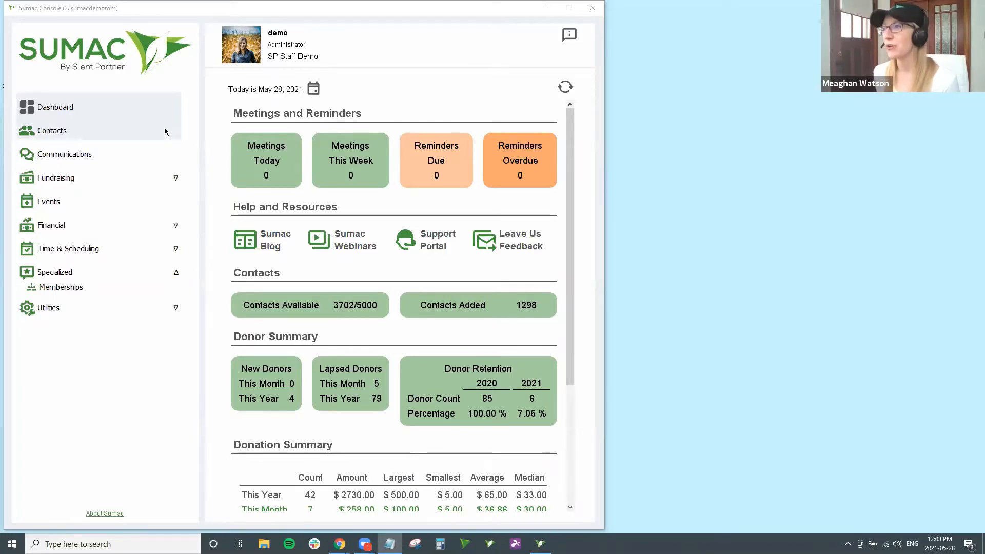
Step: Sort the contacts list by last name and select the member's contact by surname
{"action": "left_click", "coordinate": [163, 130]}
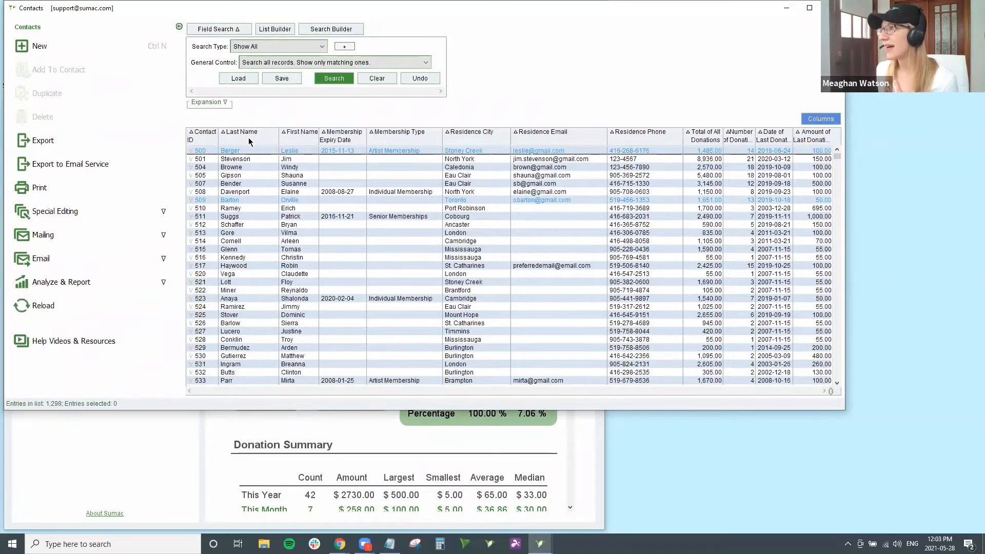
{"action": "left_click", "coordinate": [249, 136]}
{"action": "type", "text": "hanks"}
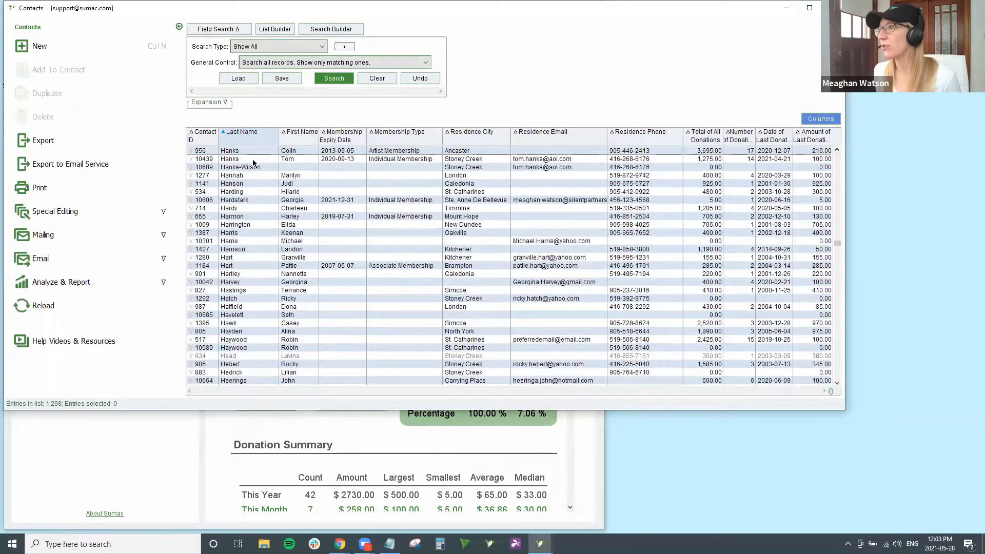
{"action": "left_click", "coordinate": [253, 159]}
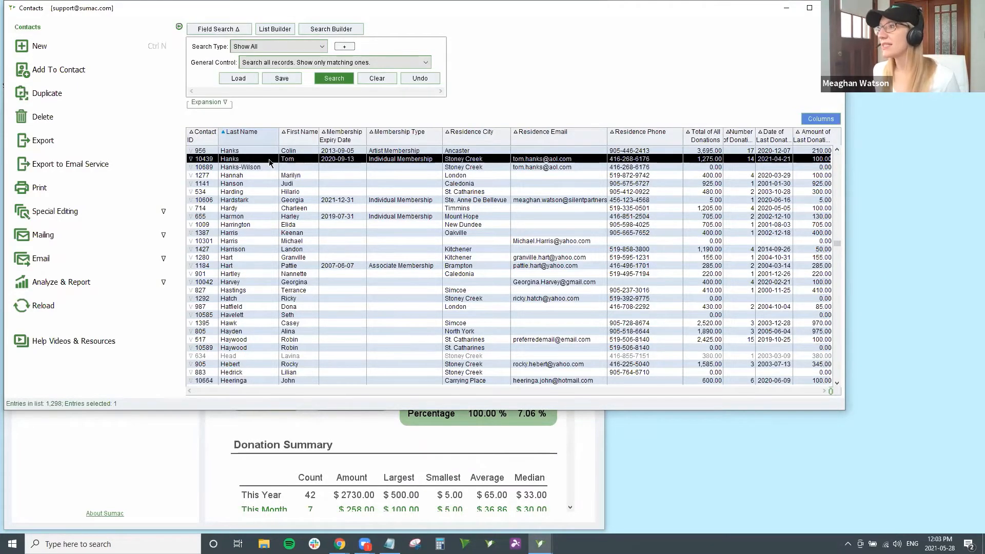
Step: Open the member's contact record and view its History: 14 donations totaling 1,275.00
{"action": "double_click", "coordinate": [269, 161]}
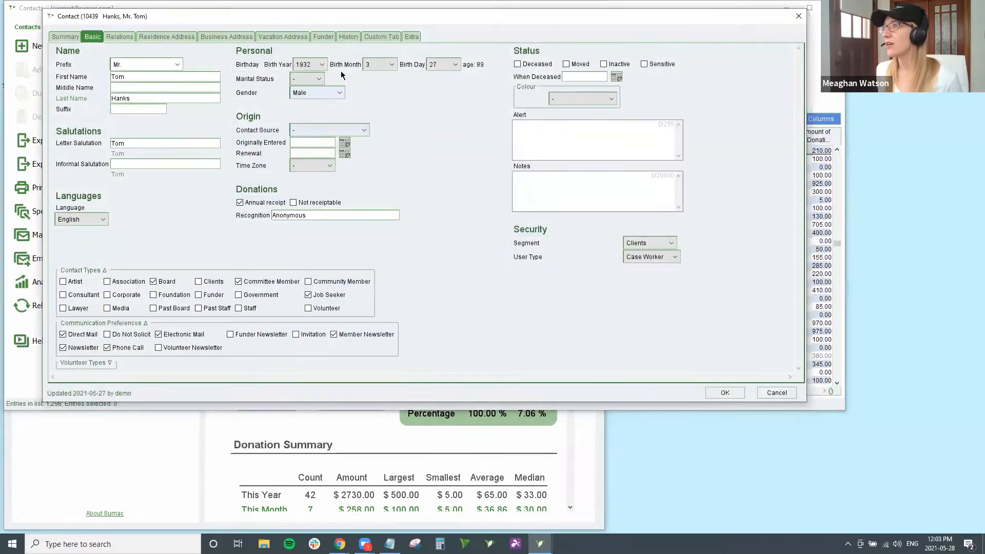
{"action": "left_click", "coordinate": [354, 39]}
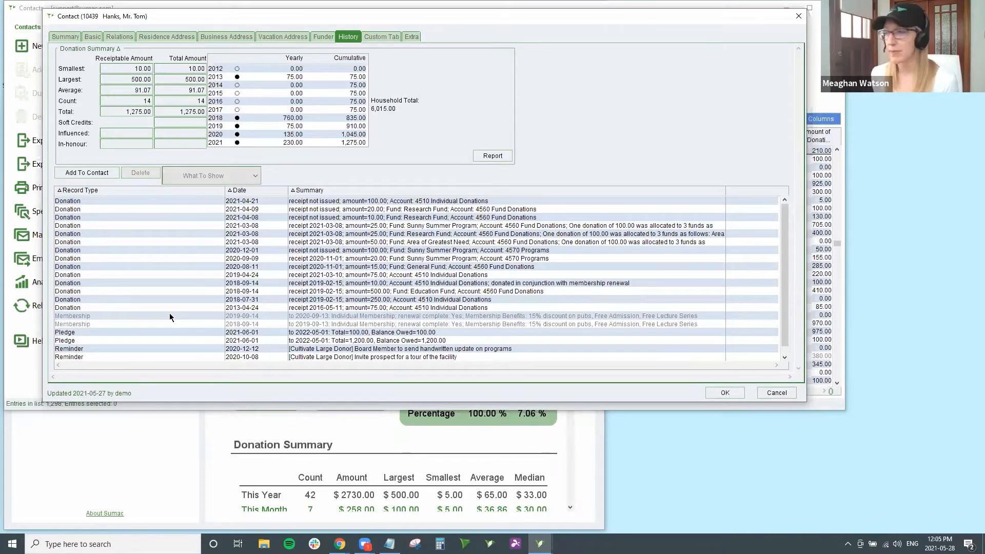
Step: Cancel the Contact dialog to close the member's record unchanged
{"action": "left_click", "coordinate": [773, 394]}
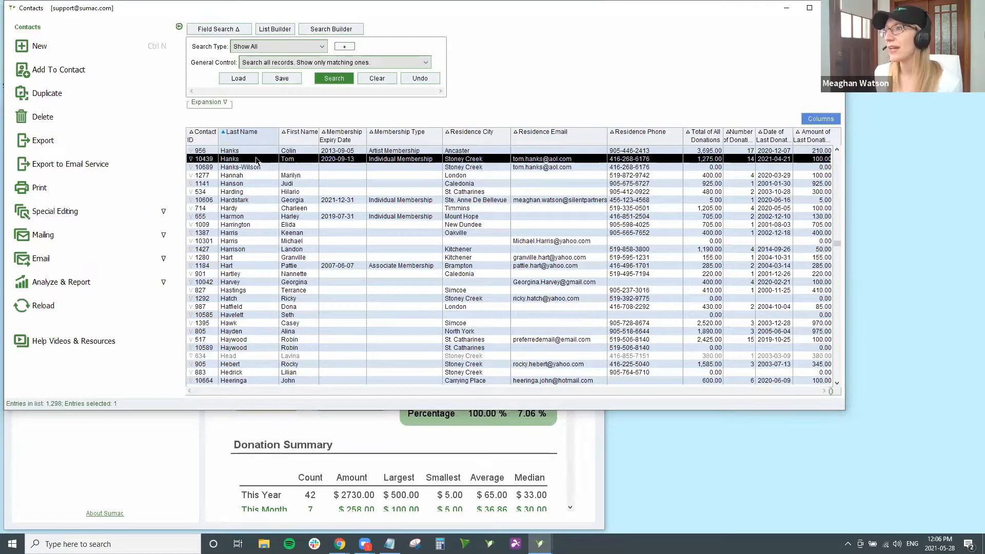
Step: Add a Membership record to the contact, prefilled 2021-05-28 to 2022-05-27
{"action": "left_click", "coordinate": [134, 76]}
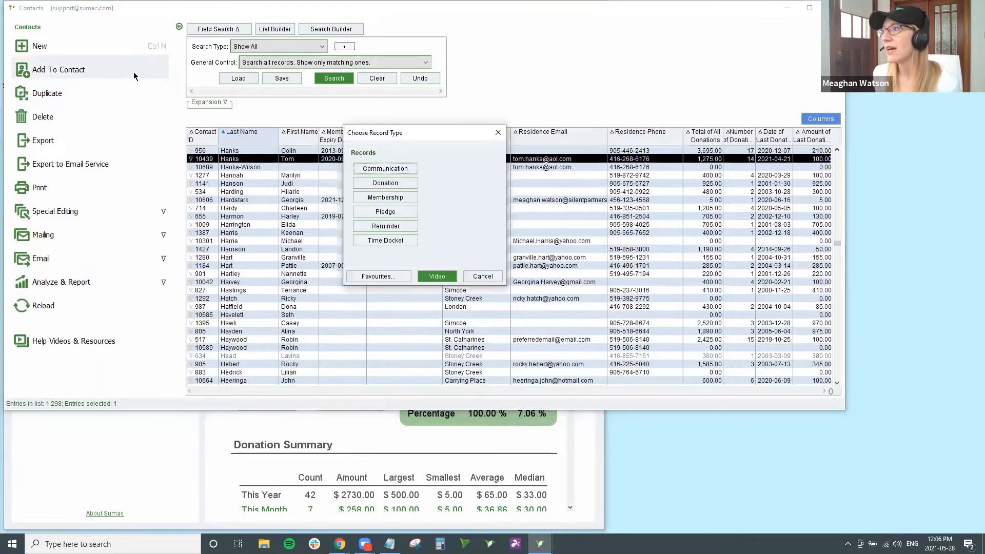
{"action": "left_click", "coordinate": [384, 197]}
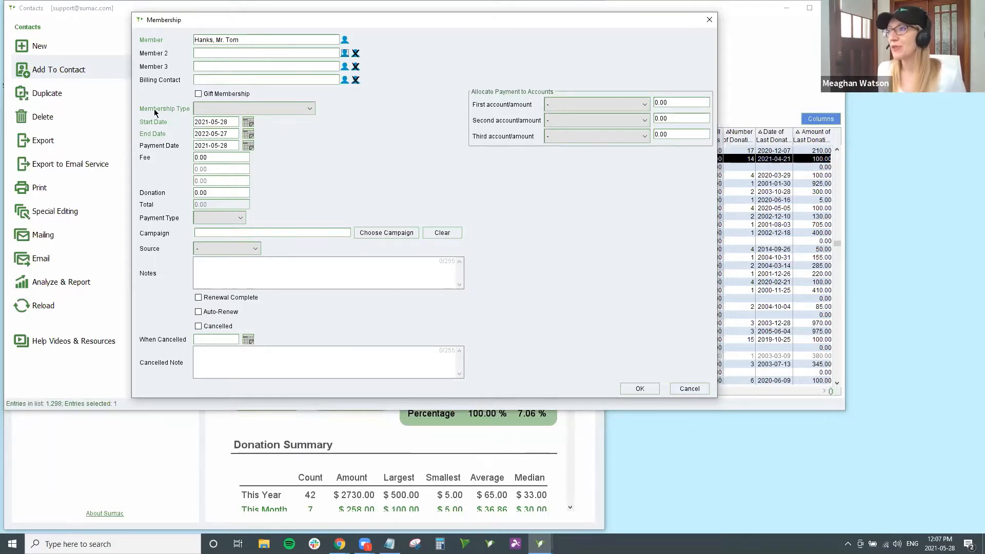
Step: Drop down the Membership Type list in the new Membership form
{"action": "left_click", "coordinate": [273, 109]}
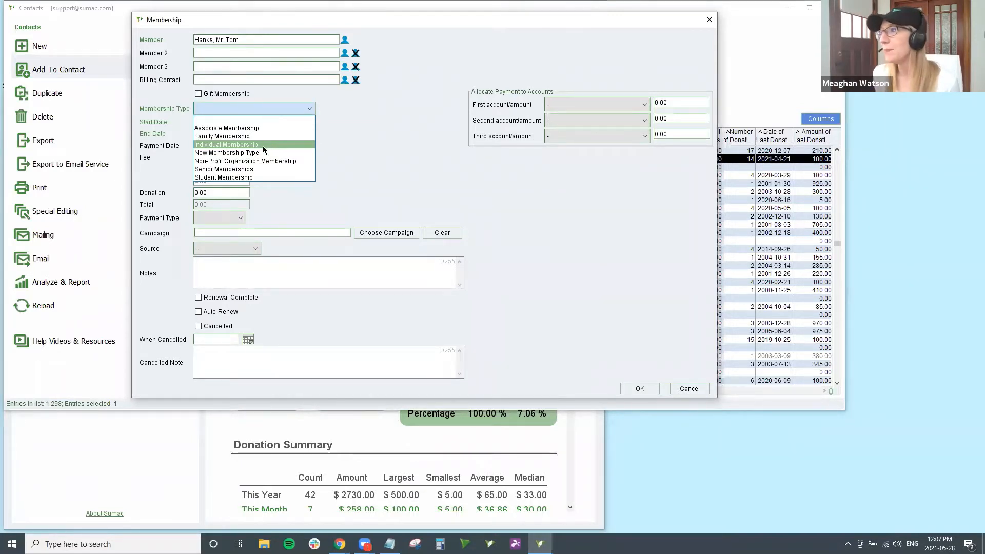
Step: Choose Individual Membership, giving a 60.00 fee allocated to 1330 Merchandise Sale
{"action": "left_click", "coordinate": [228, 145]}
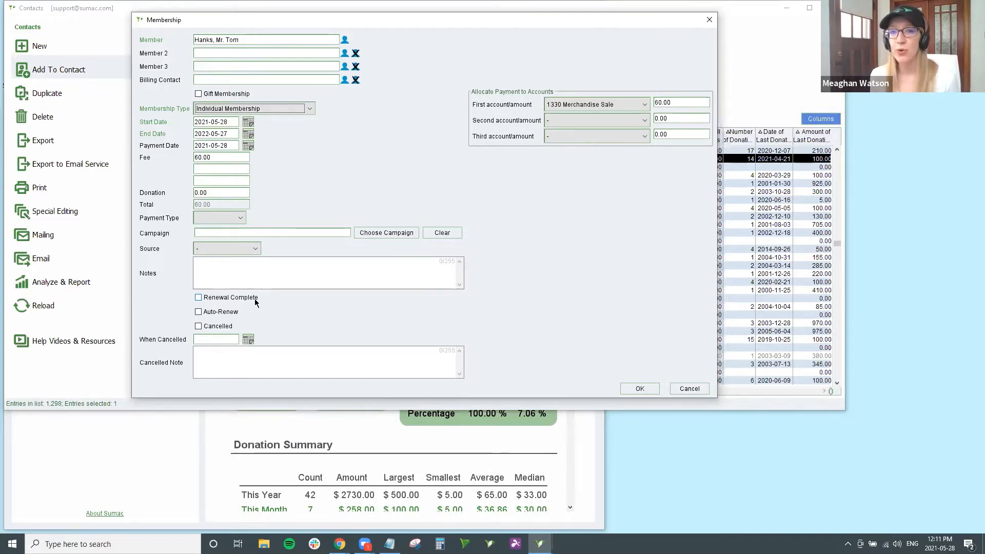
{"action": "left_click", "coordinate": [302, 113]}
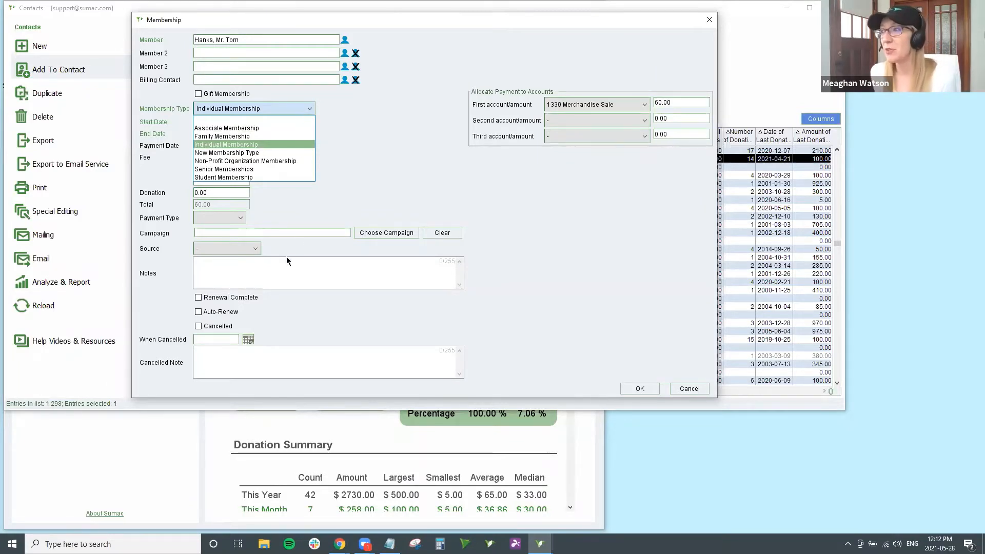
Step: Dismiss the Membership Type list, leaving Individual Membership selected
{"action": "left_click", "coordinate": [266, 307]}
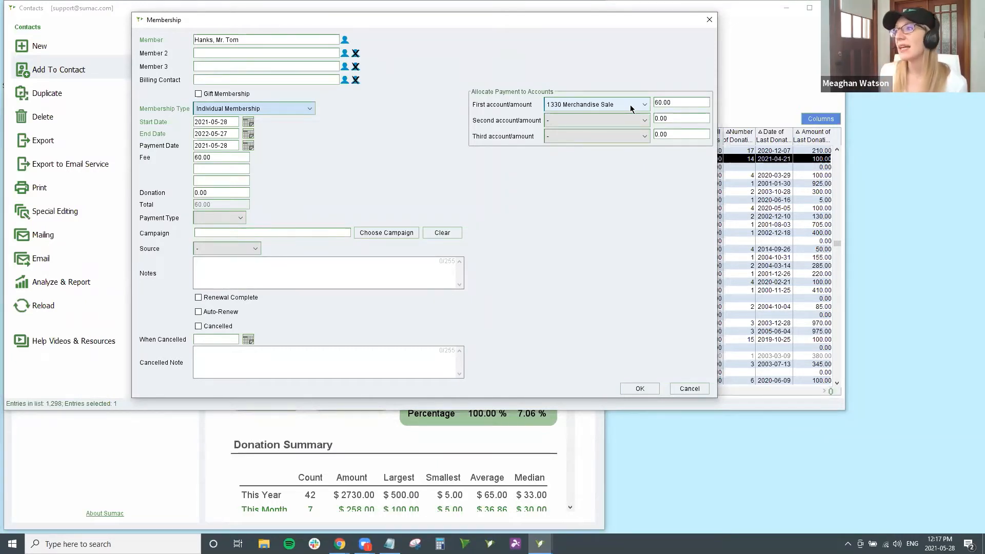
{"action": "left_click", "coordinate": [295, 109]}
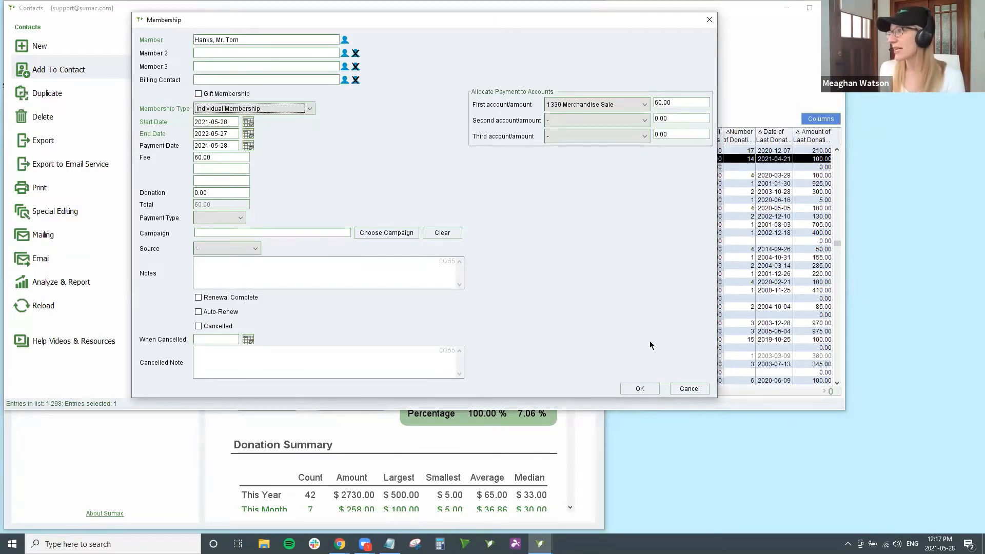
Step: Save the Individual Membership with OK to open its 60.00 Payment window
{"action": "left_click", "coordinate": [640, 389]}
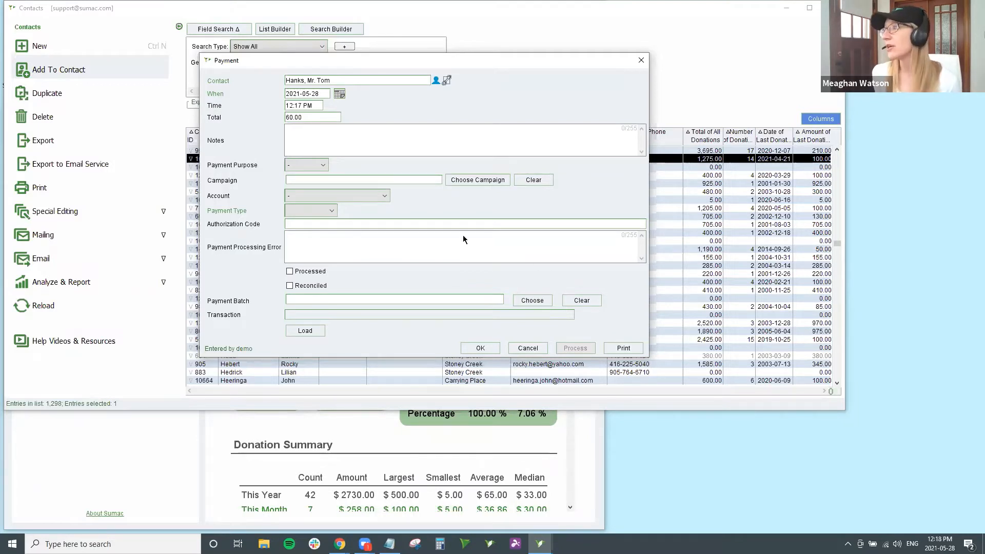
{"action": "left_click", "coordinate": [330, 212]}
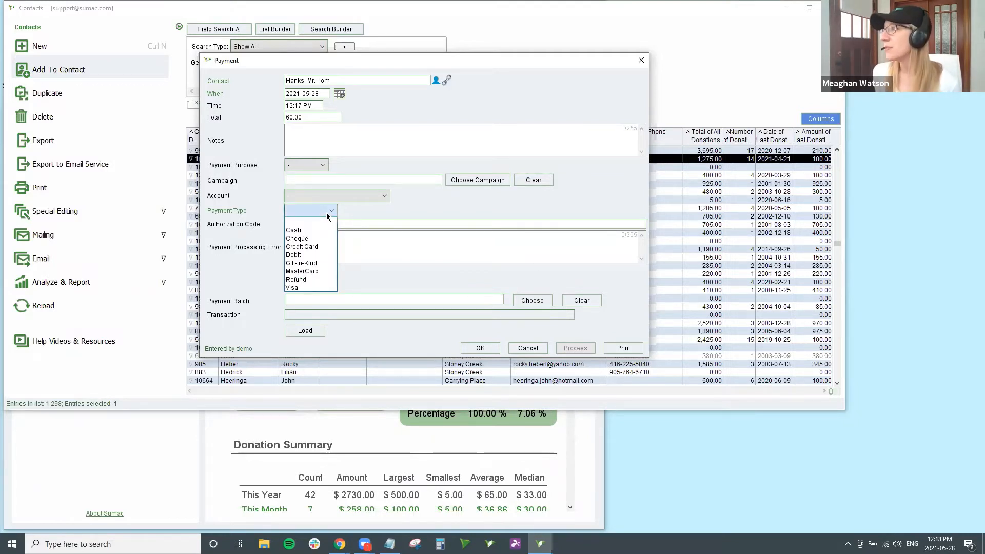
{"action": "left_click", "coordinate": [324, 287]}
{"action": "left_click", "coordinate": [326, 239]}
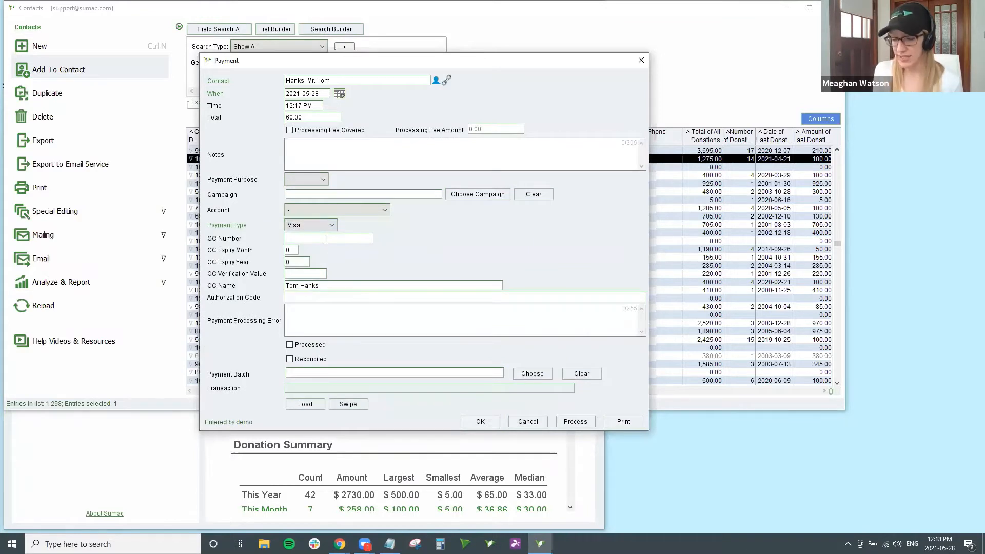
{"action": "type", "text": "4"}
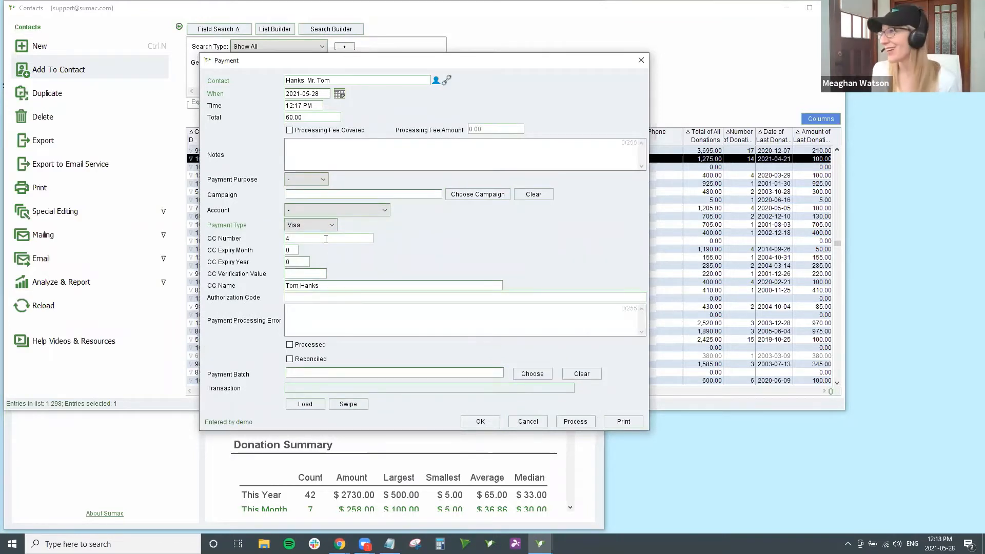
{"action": "type", "text": "111"}
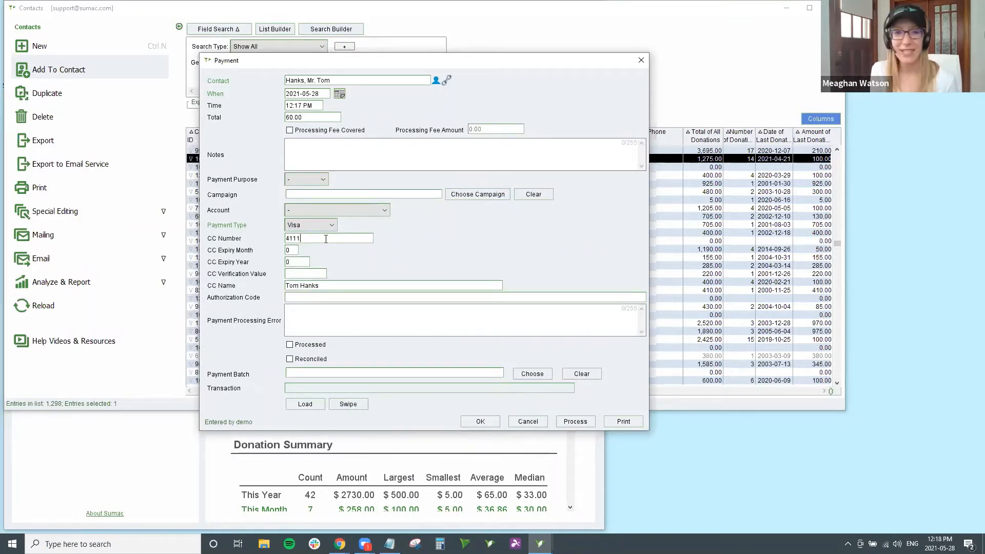
{"action": "type", "text": "111111"}
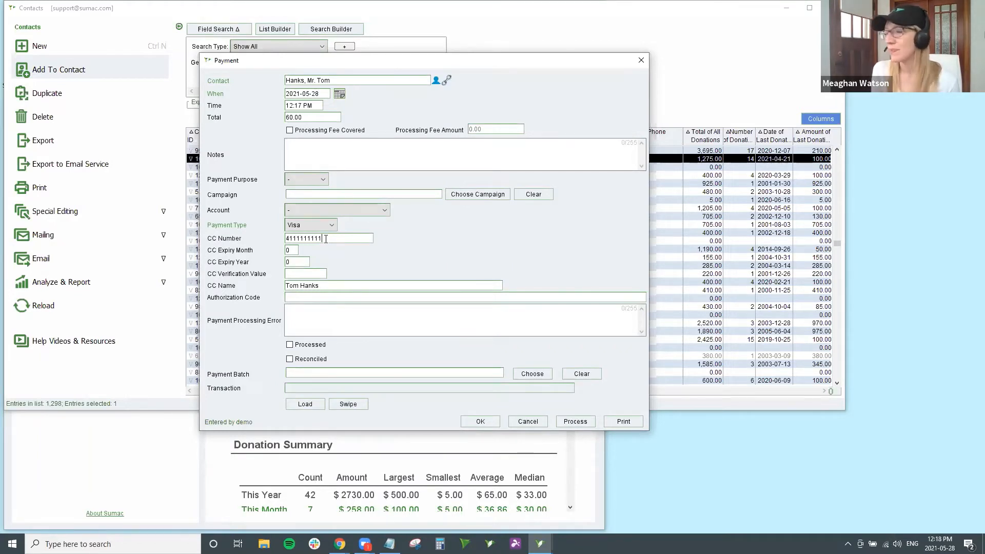
{"action": "type", "text": "111111"}
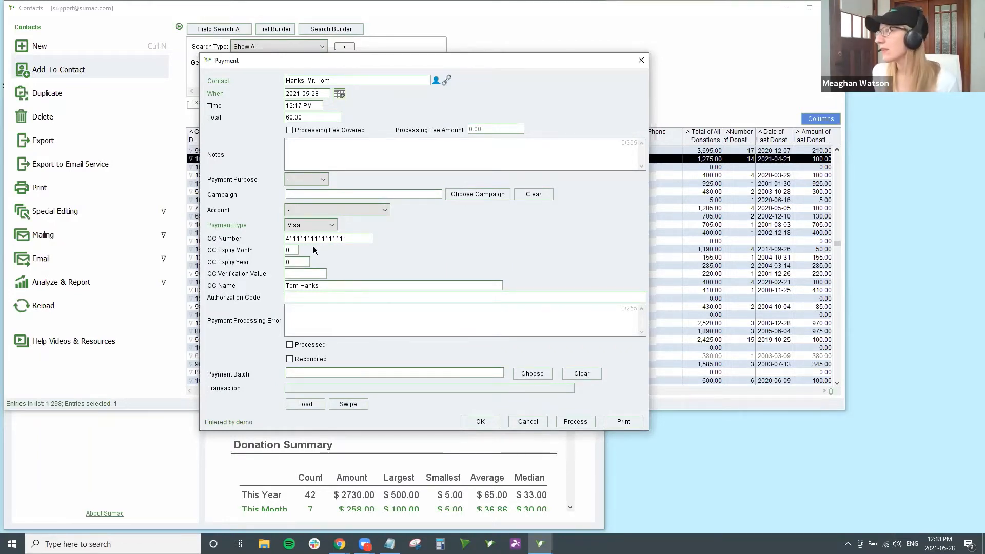
{"action": "left_click", "coordinate": [294, 250]}
{"action": "type", "text": "2"}
{"action": "key", "text": "Tab"}
{"action": "type", "text": "2"}
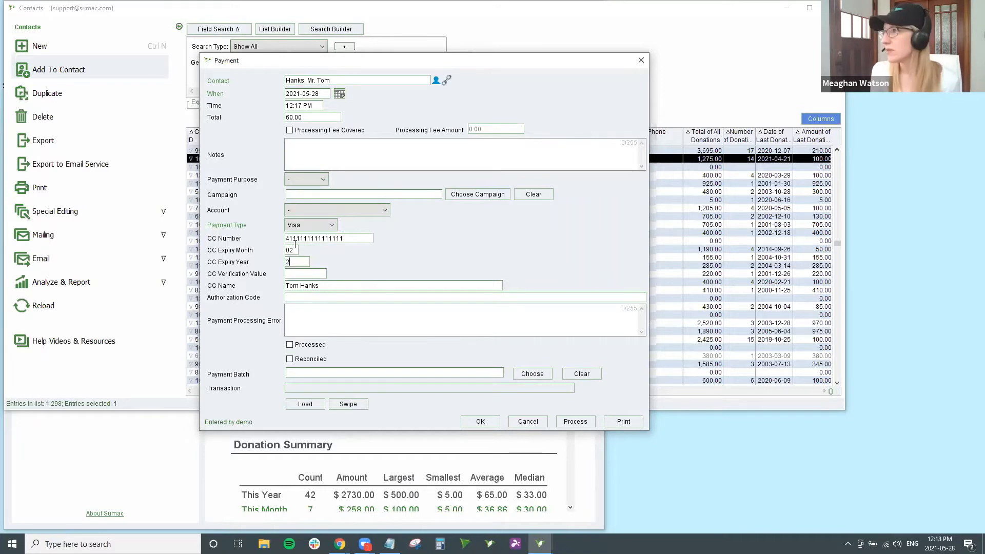
{"action": "type", "text": "023"}
{"action": "key", "text": "Tab"}
{"action": "type", "text": "123"}
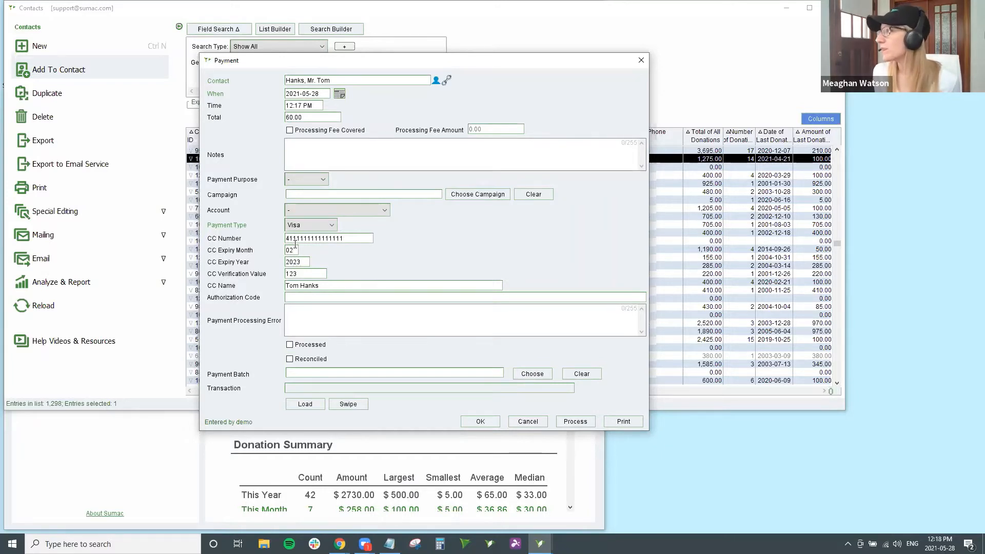
{"action": "left_click", "coordinate": [568, 420]}
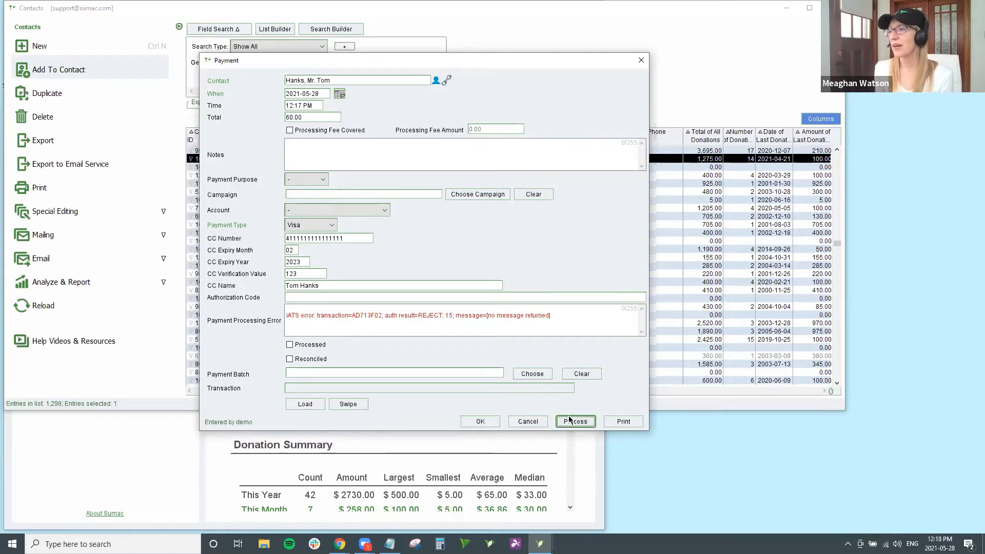
{"action": "left_click", "coordinate": [515, 318]}
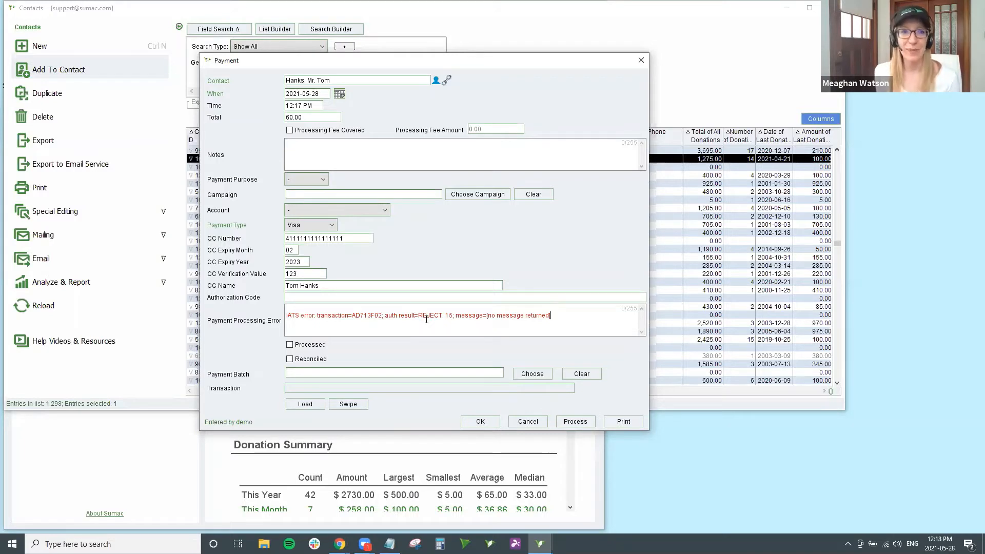
Step: Cancel the rejected payment and decline to save changes
{"action": "left_click", "coordinate": [534, 425]}
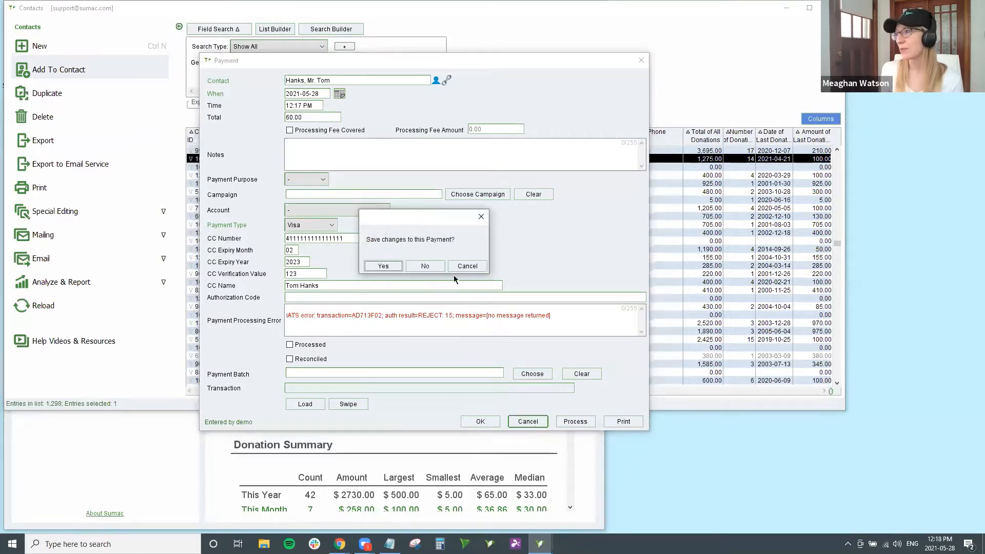
{"action": "left_click", "coordinate": [431, 265]}
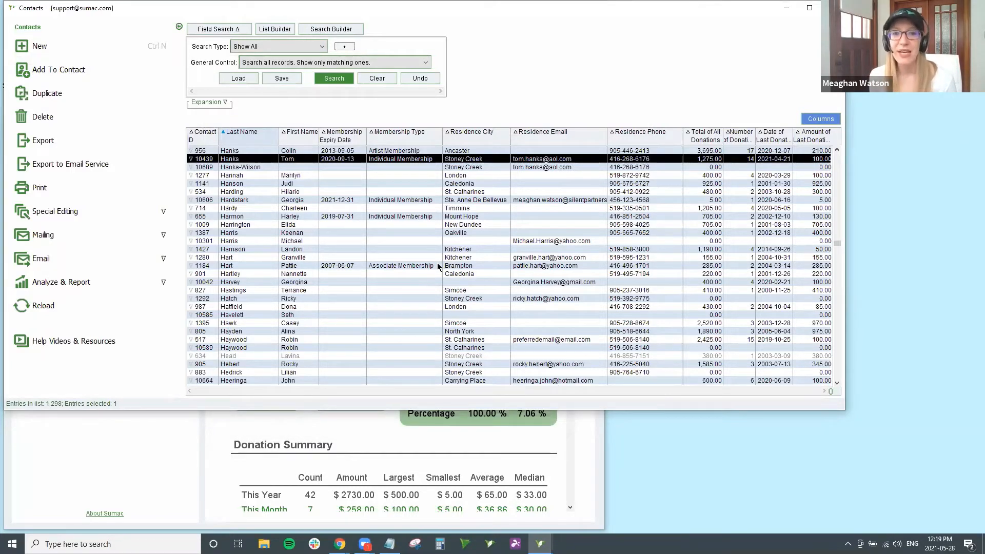
{"action": "double_click", "coordinate": [328, 161]}
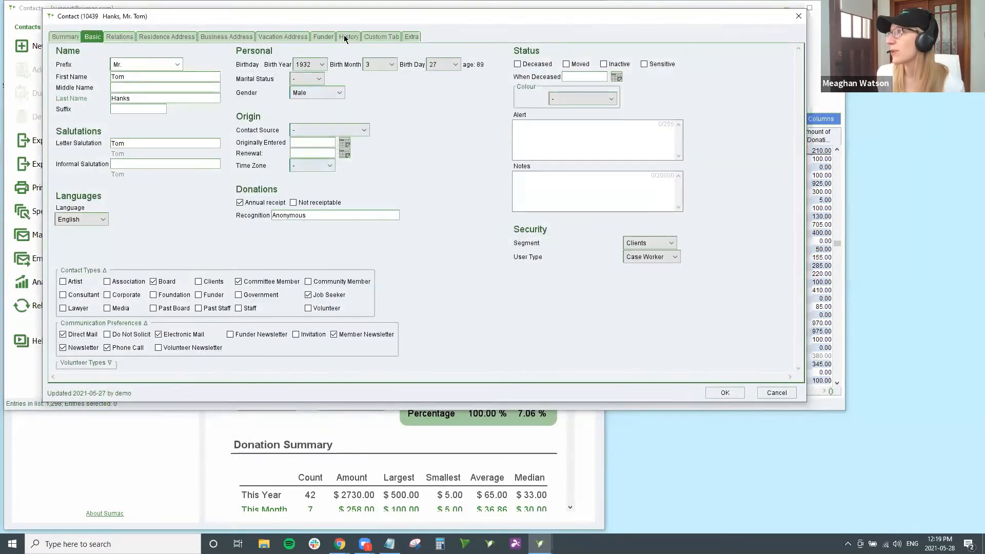
{"action": "left_click", "coordinate": [347, 37]}
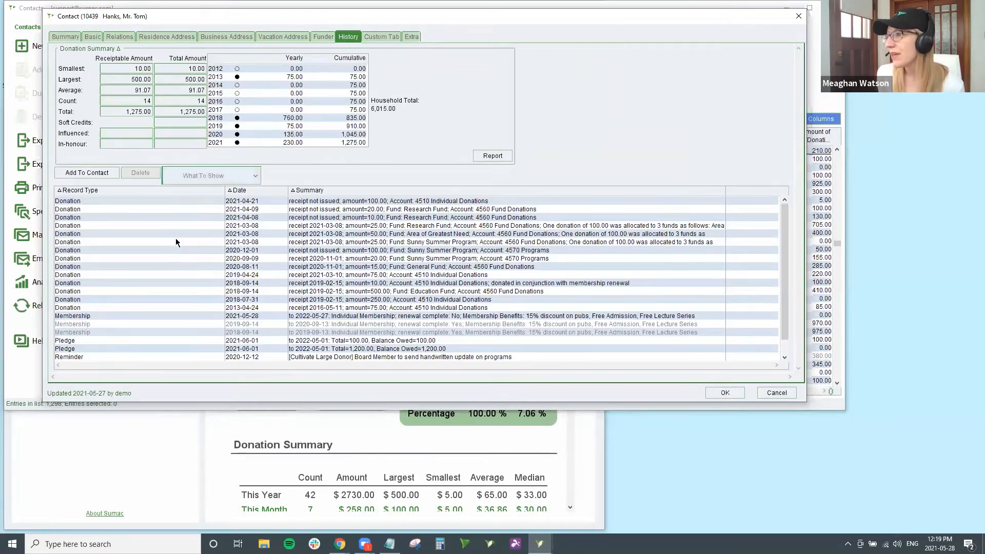
{"action": "left_click", "coordinate": [103, 325]}
{"action": "left_click", "coordinate": [110, 318]}
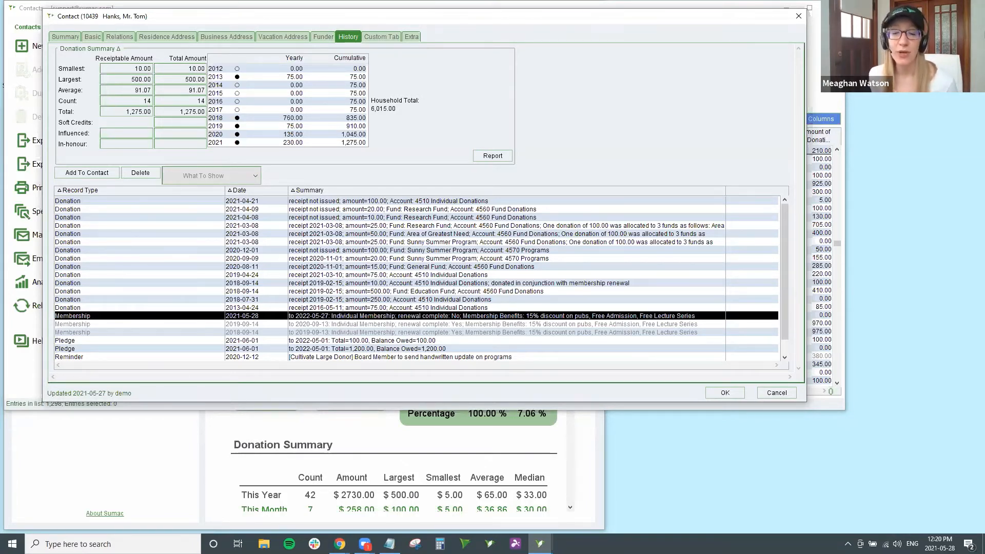
{"action": "left_click", "coordinate": [776, 393]}
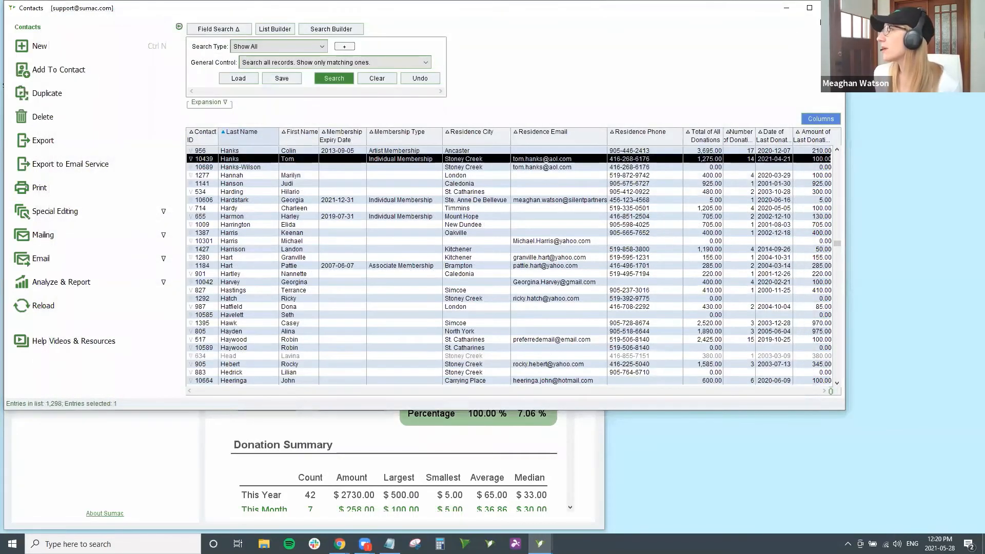
Step: Close the Contacts window, switch to Specialized > Memberships, and expand the Search Type list
{"action": "left_click", "coordinate": [832, 7]}
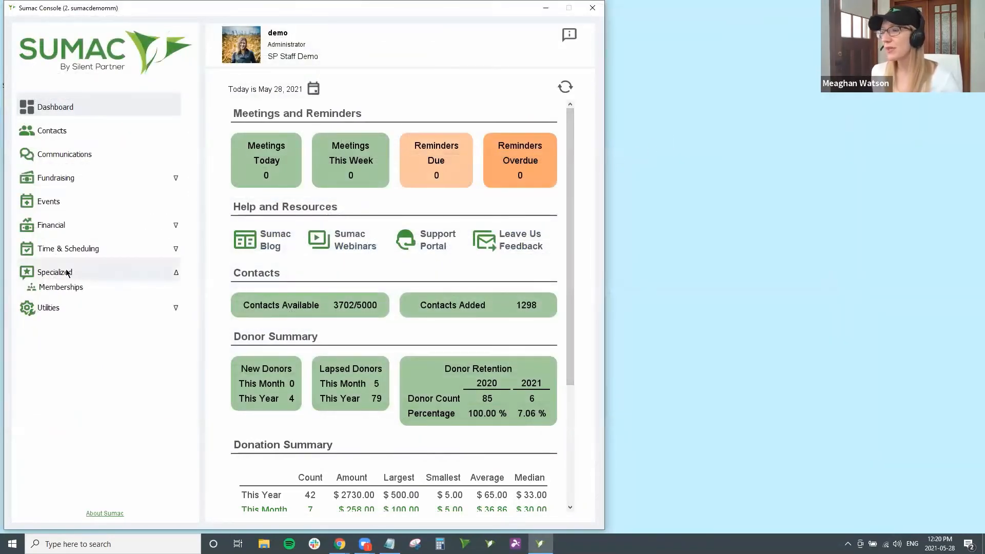
{"action": "left_click", "coordinate": [95, 291]}
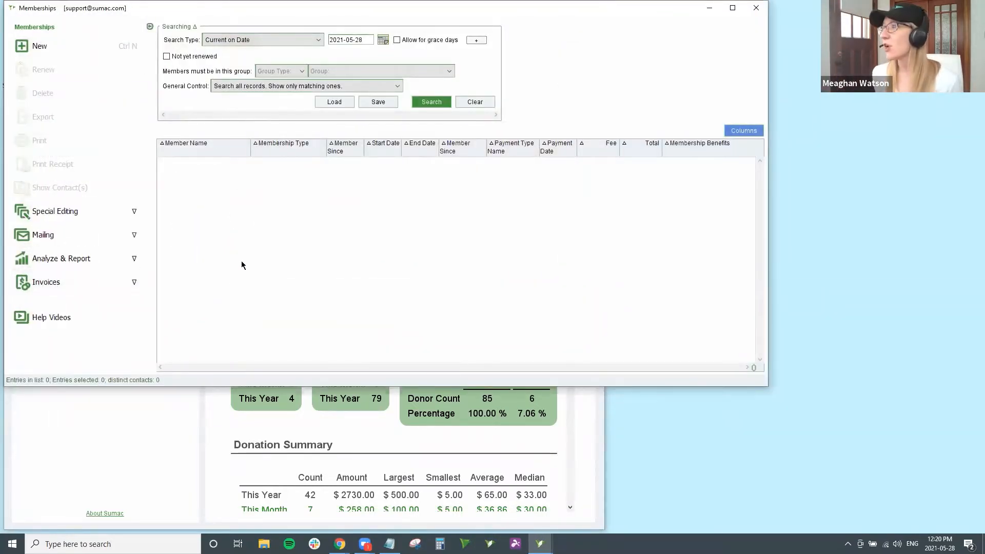
{"action": "left_click", "coordinate": [279, 40]}
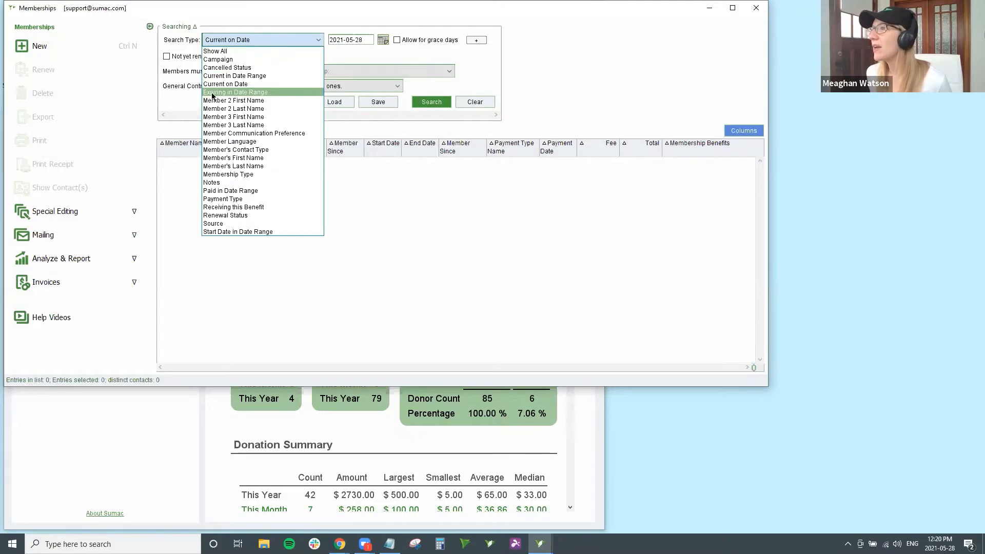
Step: Search memberships expiring 2021-07-01 to 2021-07-31, then expand the Mailing options
{"action": "left_click", "coordinate": [273, 92]}
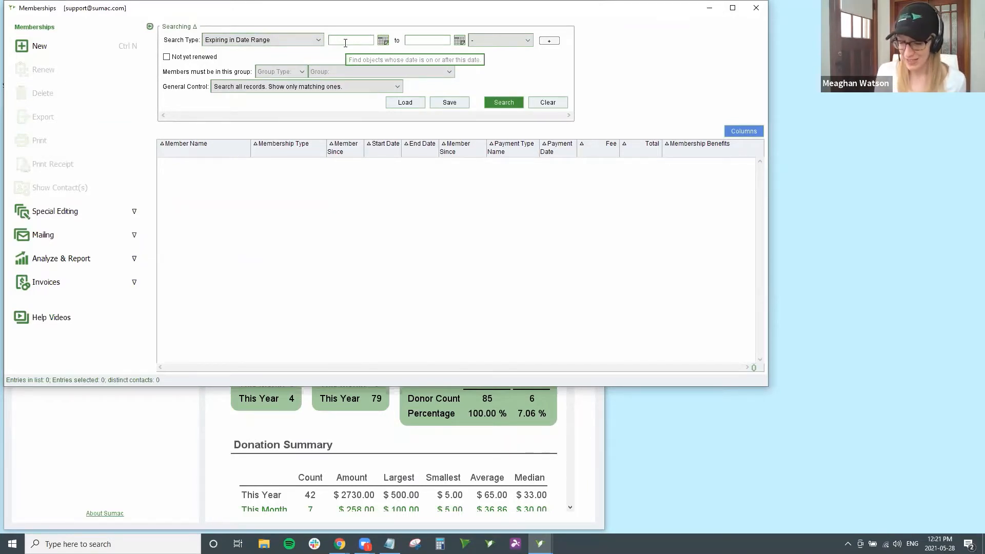
{"action": "type", "text": "2021-07-0"}
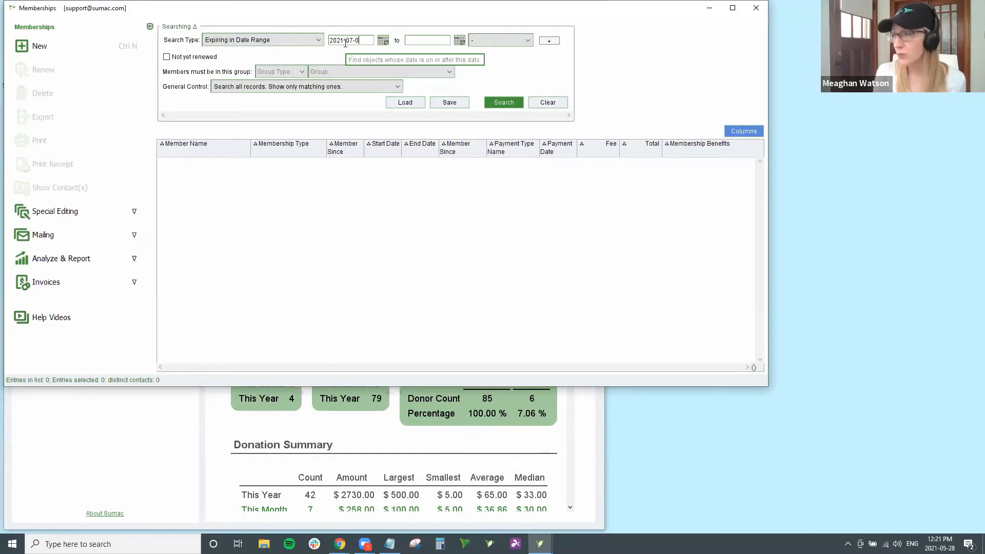
{"action": "type", "text": "1"}
{"action": "left_click", "coordinate": [407, 41]}
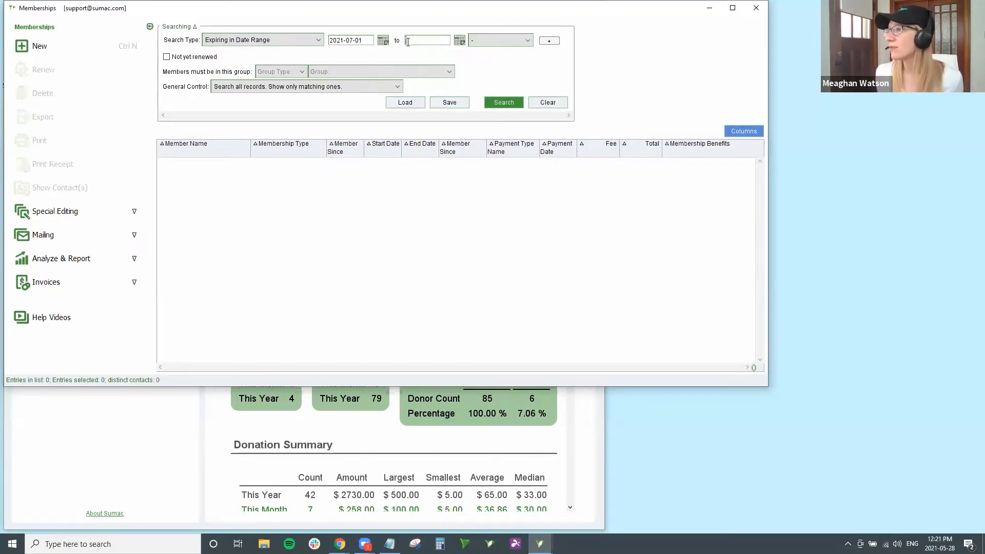
{"action": "type", "text": "2021-07-31"}
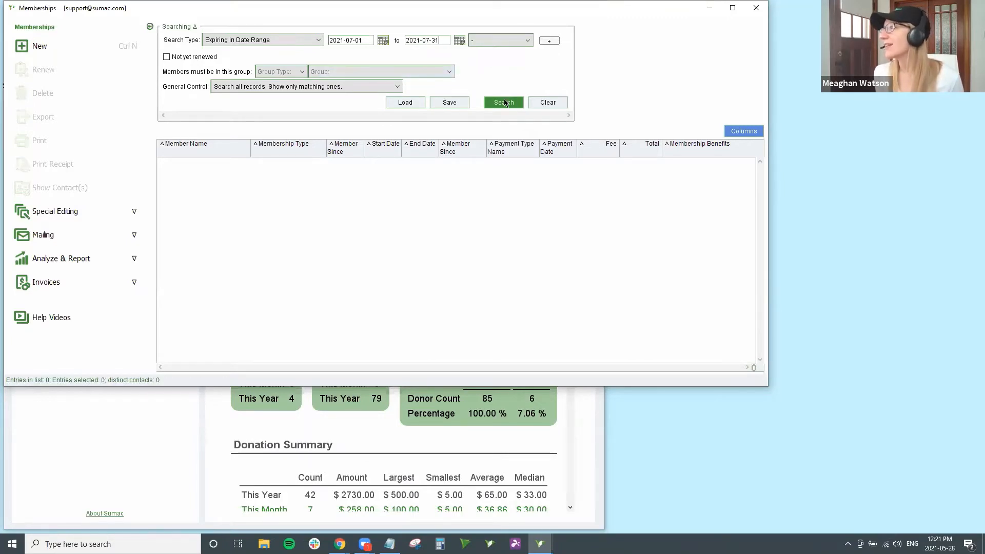
{"action": "left_click", "coordinate": [508, 103]}
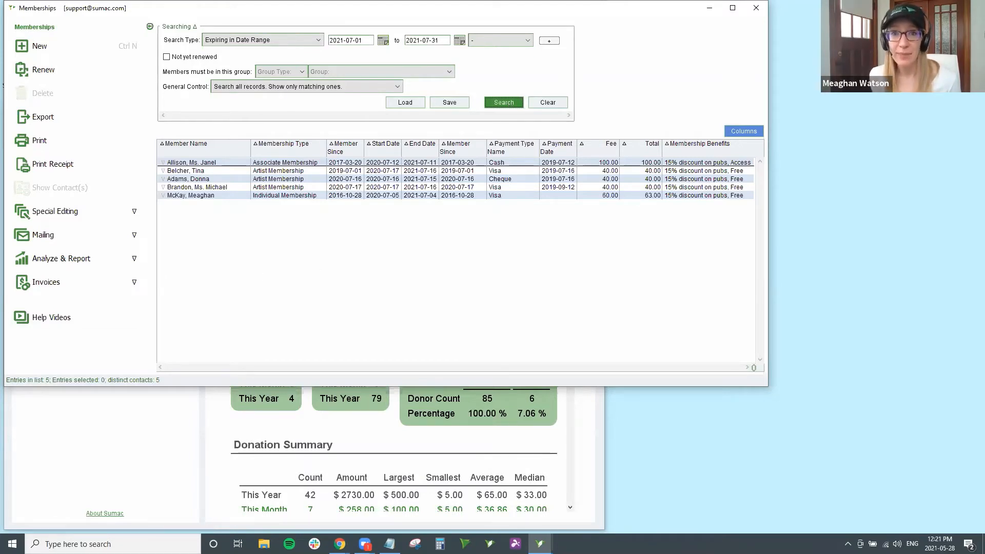
{"action": "left_click", "coordinate": [97, 237]}
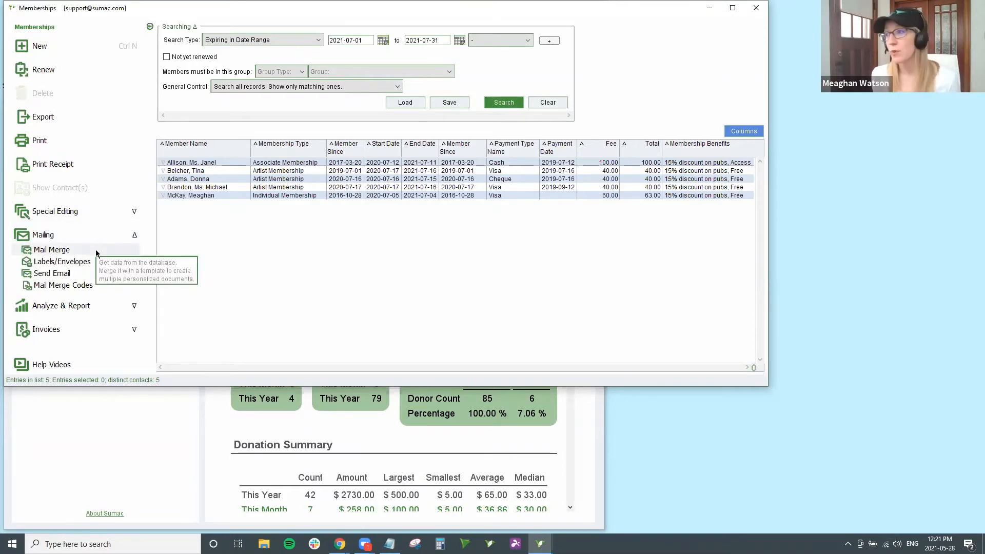
Step: Start Send Email for all 5 listed members, accepting the no-records-selected prompt
{"action": "left_click", "coordinate": [75, 273]}
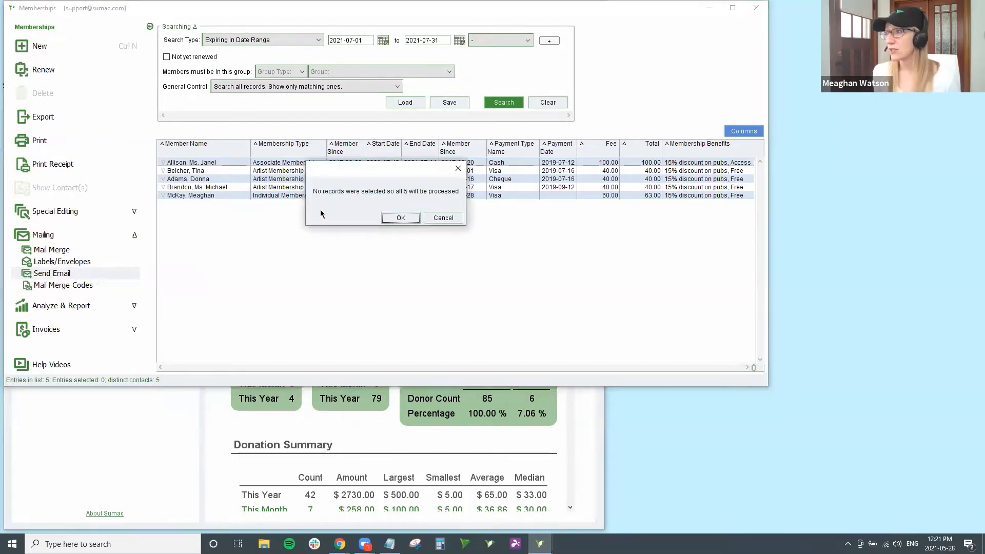
{"action": "left_click", "coordinate": [400, 219]}
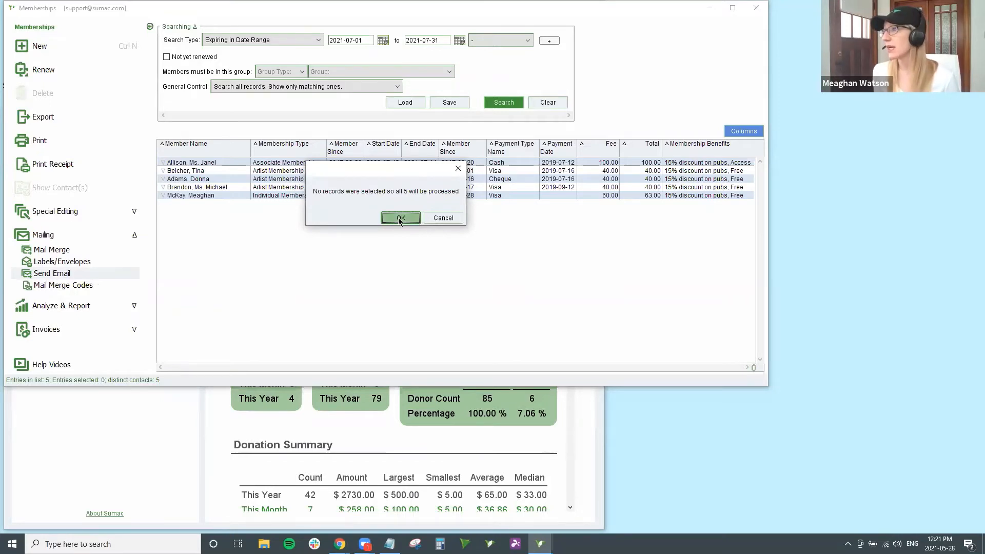
{"action": "left_click", "coordinate": [399, 218]}
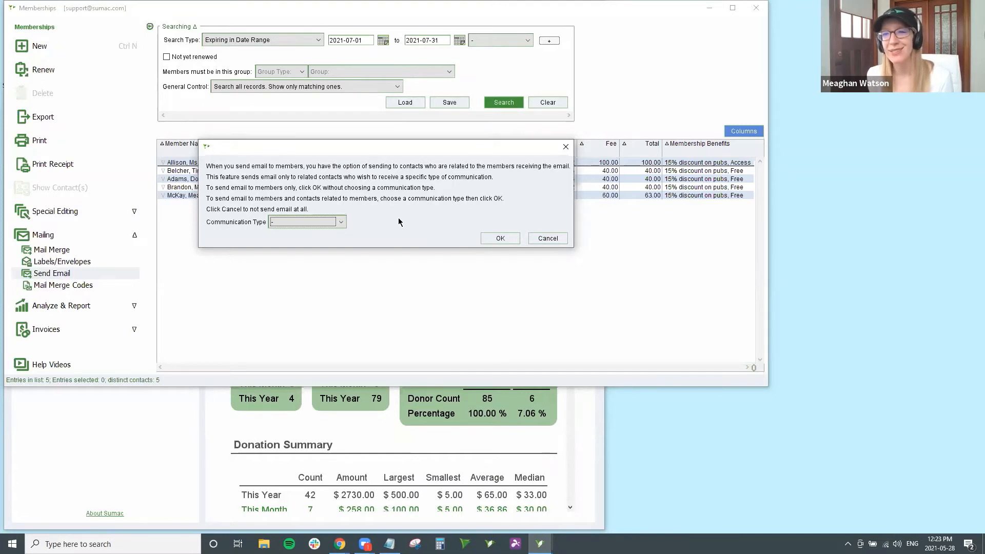
{"action": "left_click", "coordinate": [339, 222]}
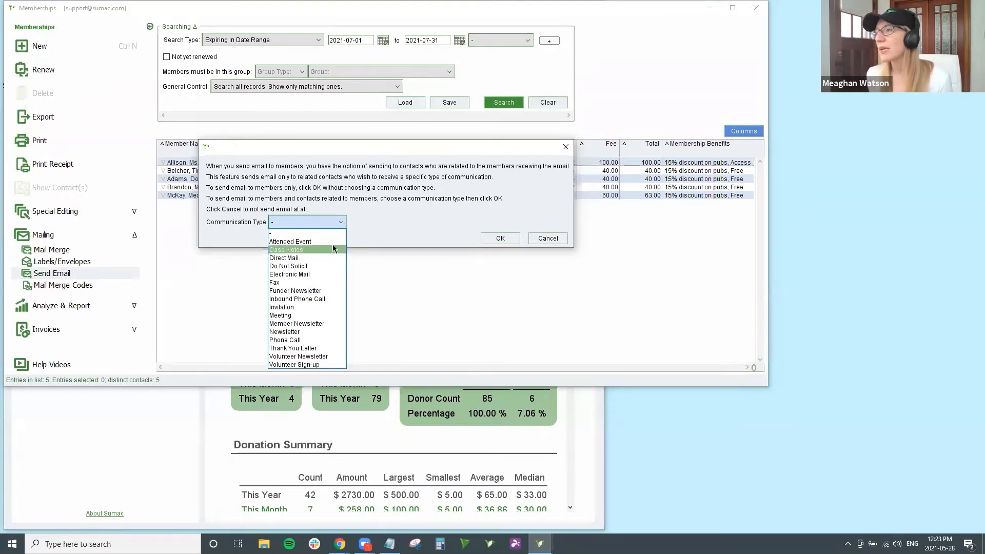
{"action": "left_click", "coordinate": [352, 227]}
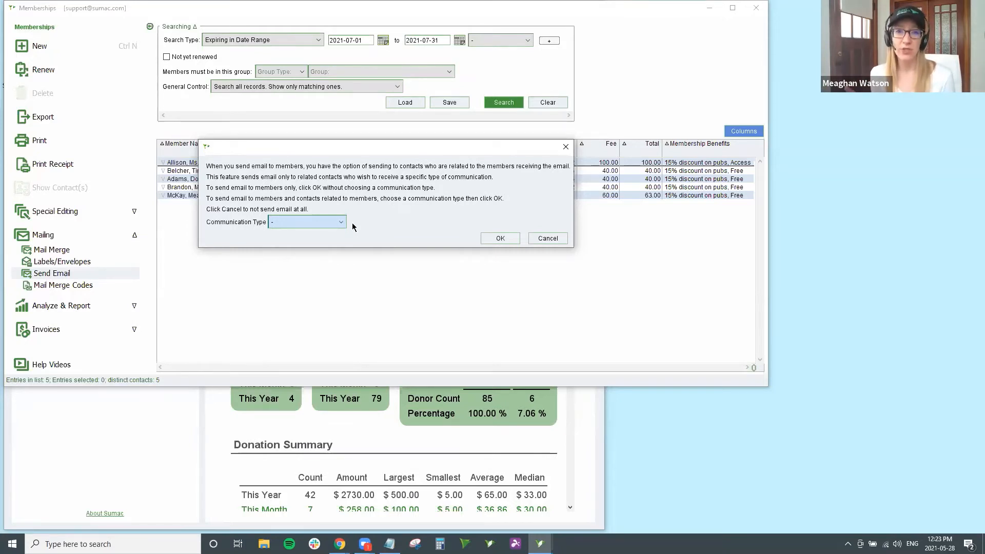
{"action": "left_click", "coordinate": [298, 250]}
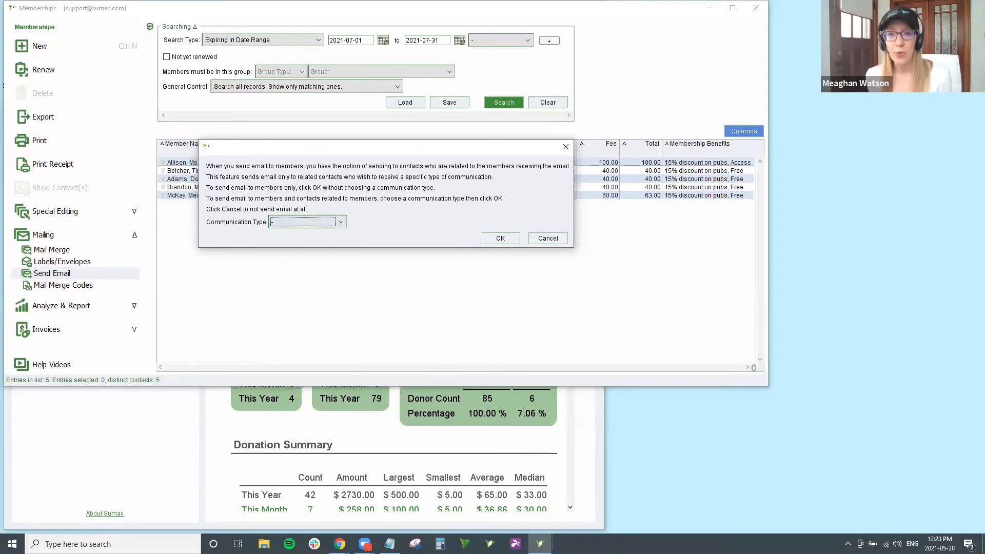
Step: Email members only, without related contacts, review the 5-recipient setup, then cancel it unsent
{"action": "left_click", "coordinate": [486, 240]}
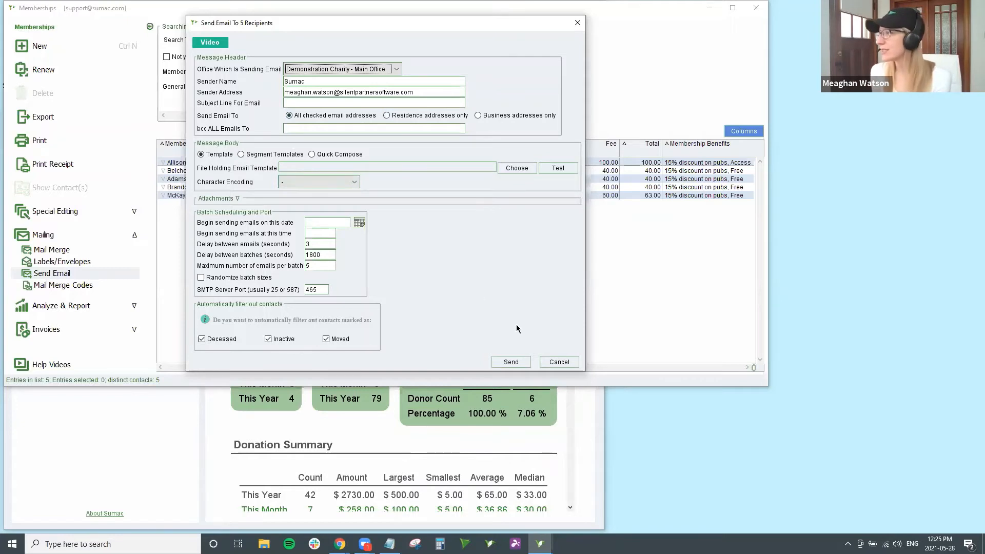
{"action": "left_click", "coordinate": [559, 362]}
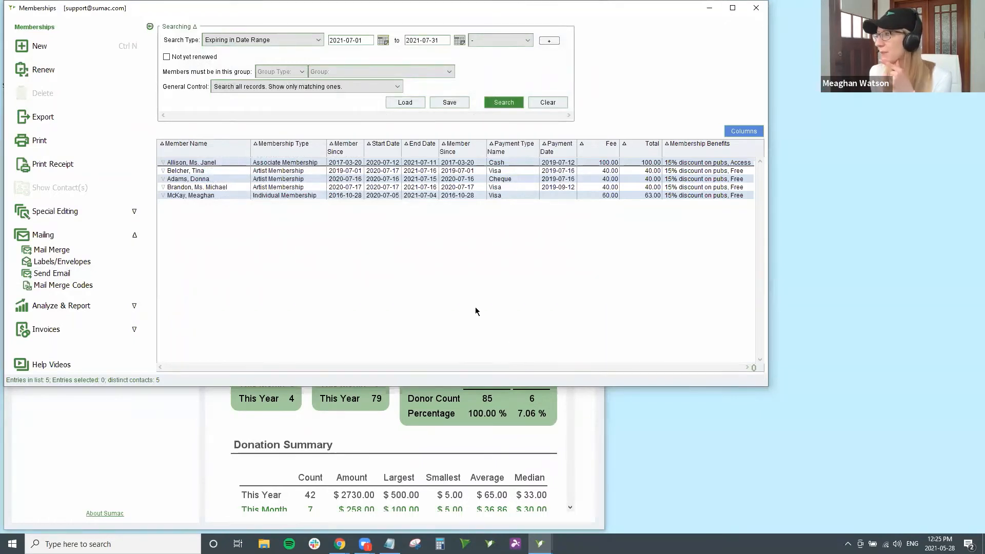
Step: Select the second member's Artist Membership row and choose Renew
{"action": "left_click", "coordinate": [302, 172]}
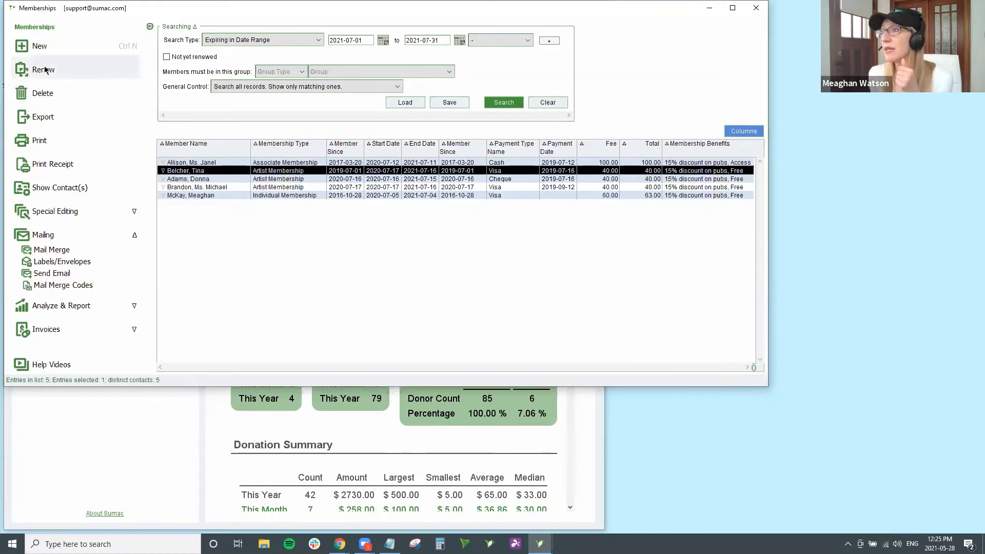
{"action": "left_click", "coordinate": [76, 71]}
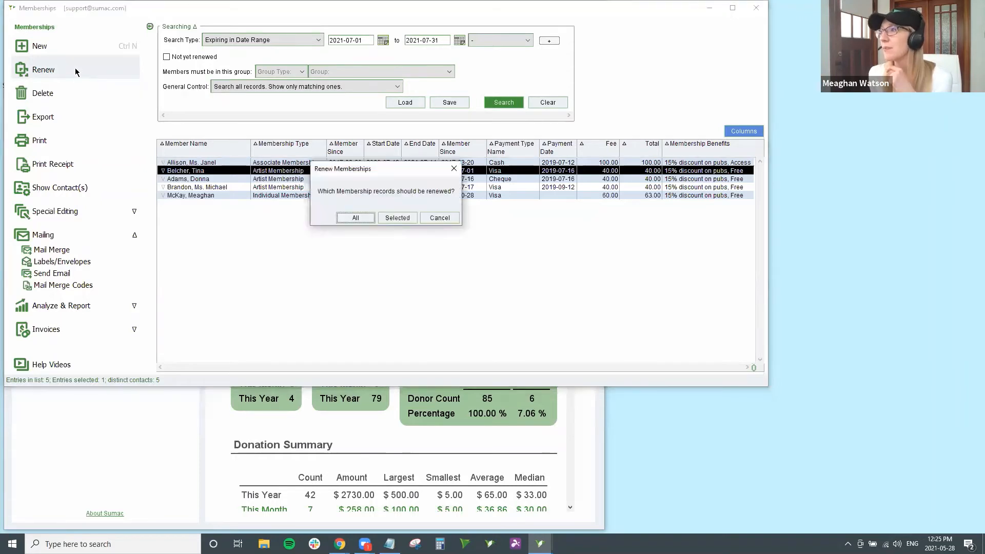
Step: Renew only the selected record, accepting 2021-07-17 to 2022-07-16 for 40.00
{"action": "left_click", "coordinate": [392, 219]}
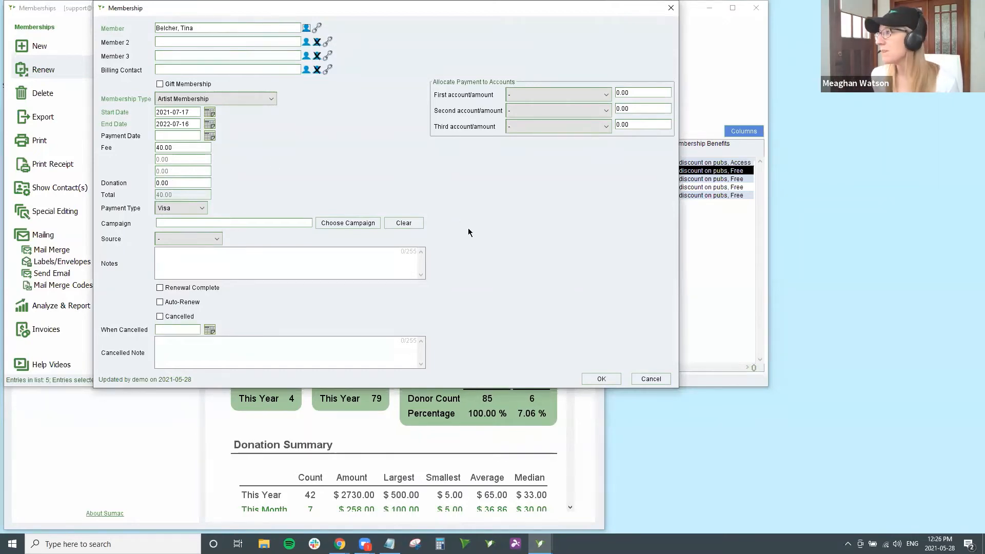
{"action": "left_click", "coordinate": [601, 379]}
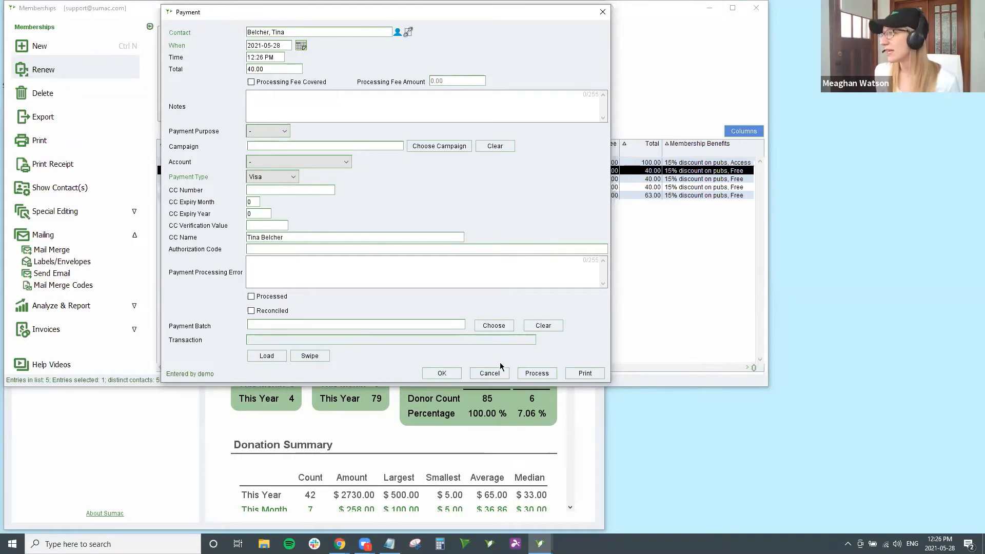
Step: Close the Payment window so the renewed membership appears as a sixth row
{"action": "left_click", "coordinate": [489, 374]}
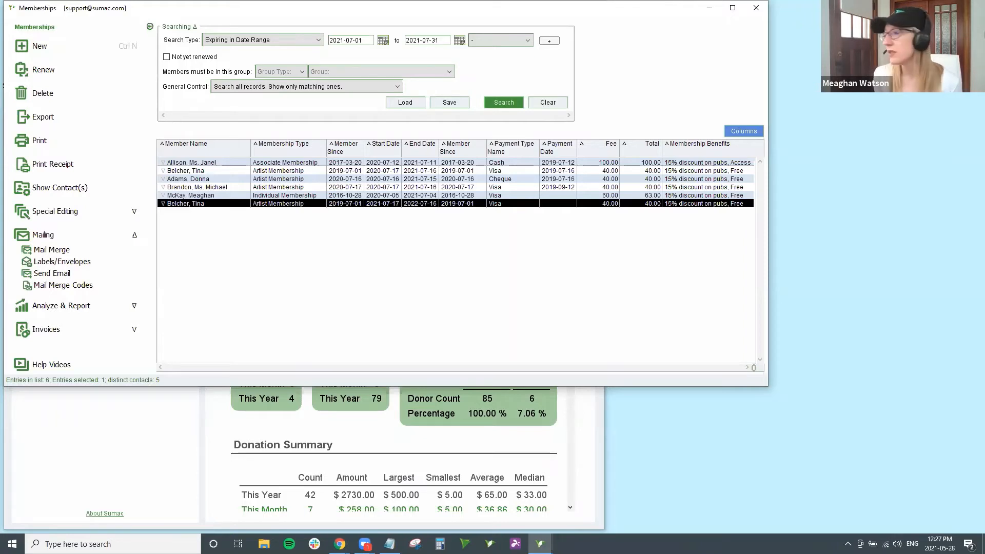
Step: Bring the Chrome window with the 'Become a Member' web form to the front
{"action": "mouse_move", "coordinate": [340, 542]}
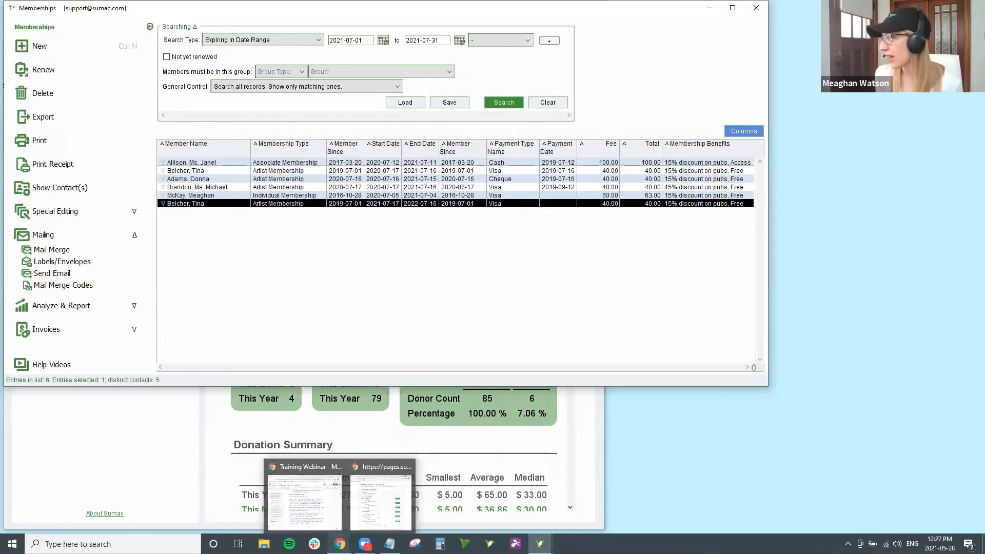
{"action": "left_click", "coordinate": [362, 524]}
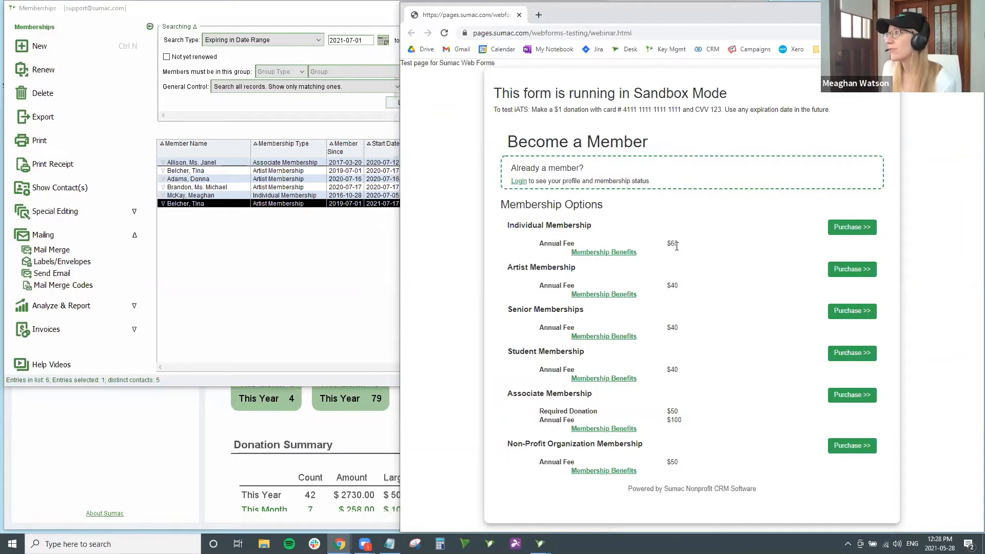
Step: Preview the $60 Individual Membership benefits, then choose Purchase >> for it
{"action": "left_click", "coordinate": [629, 253]}
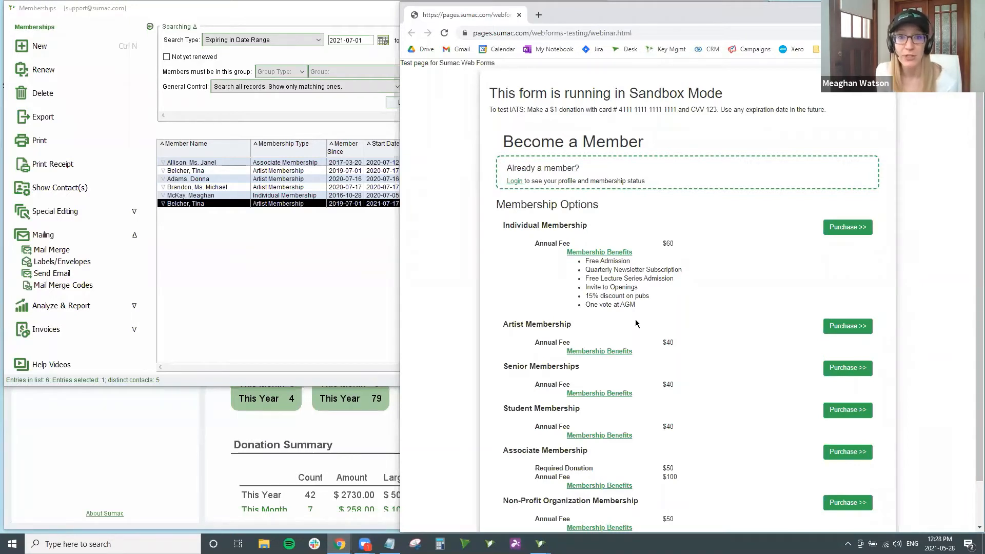
{"action": "left_click", "coordinate": [615, 253]}
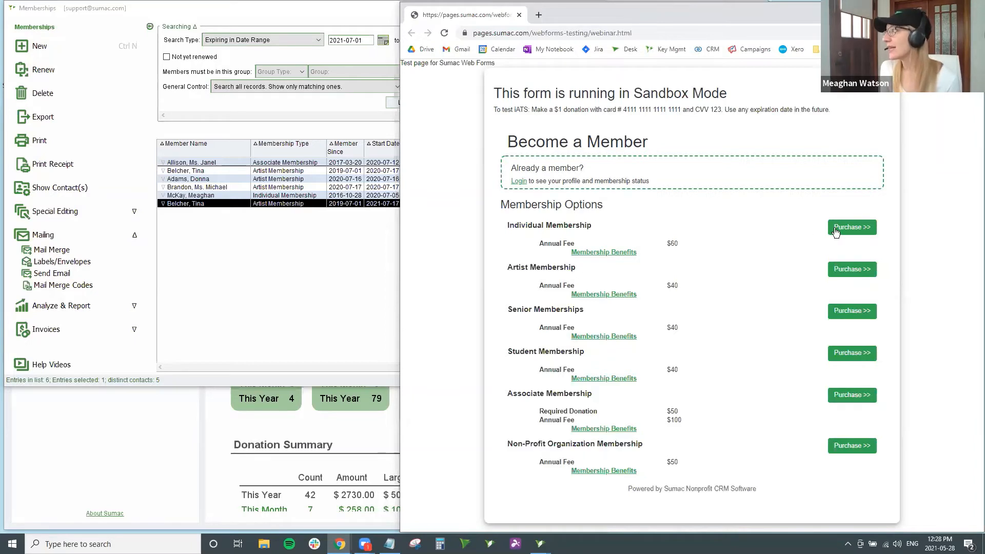
{"action": "left_click", "coordinate": [850, 232]}
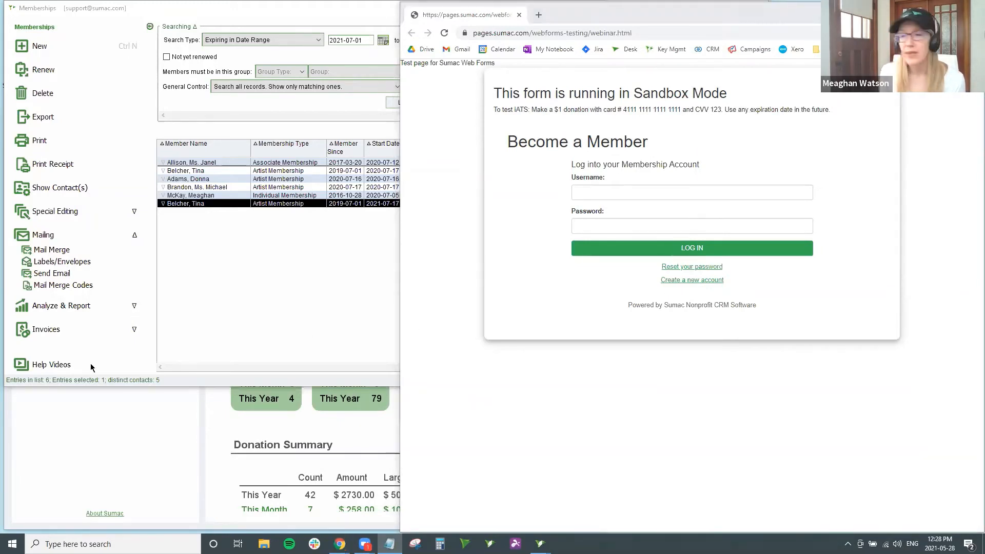
Step: Log in by pasting the member's e-mail as username and the password copied from Notepad
{"action": "left_click", "coordinate": [606, 193]}
{"action": "right_click", "coordinate": [606, 193]}
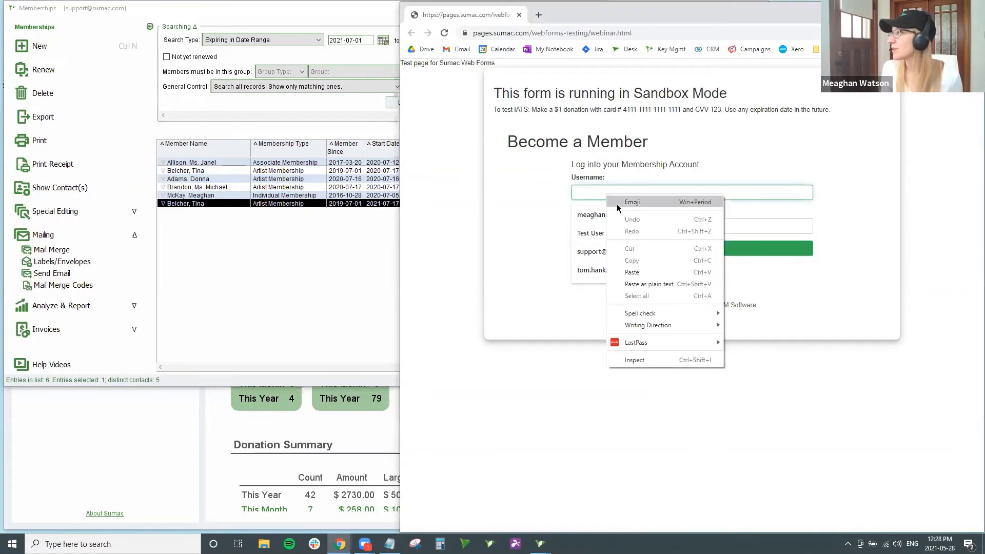
{"action": "left_click", "coordinate": [653, 270]}
{"action": "left_click", "coordinate": [513, 272]}
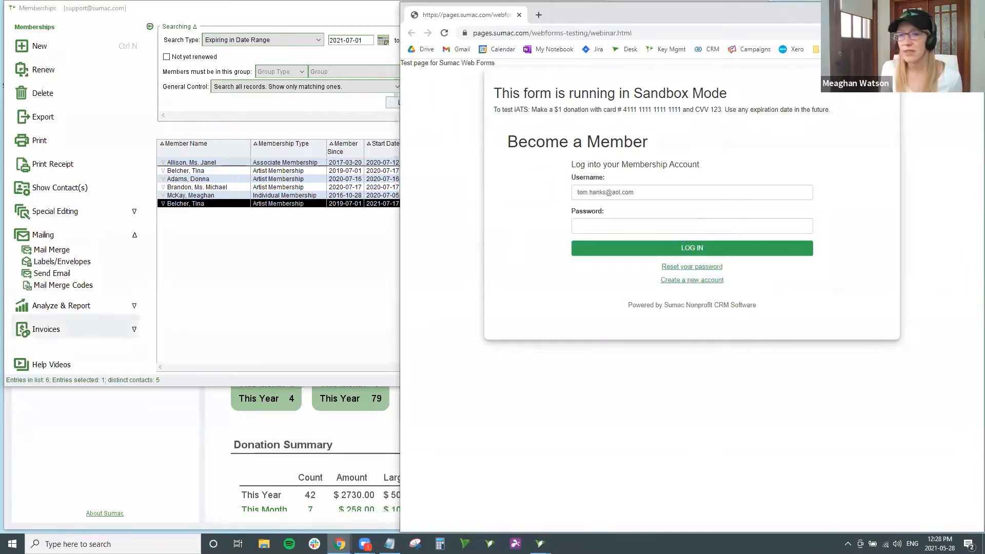
{"action": "key", "text": "alt+Tab"}
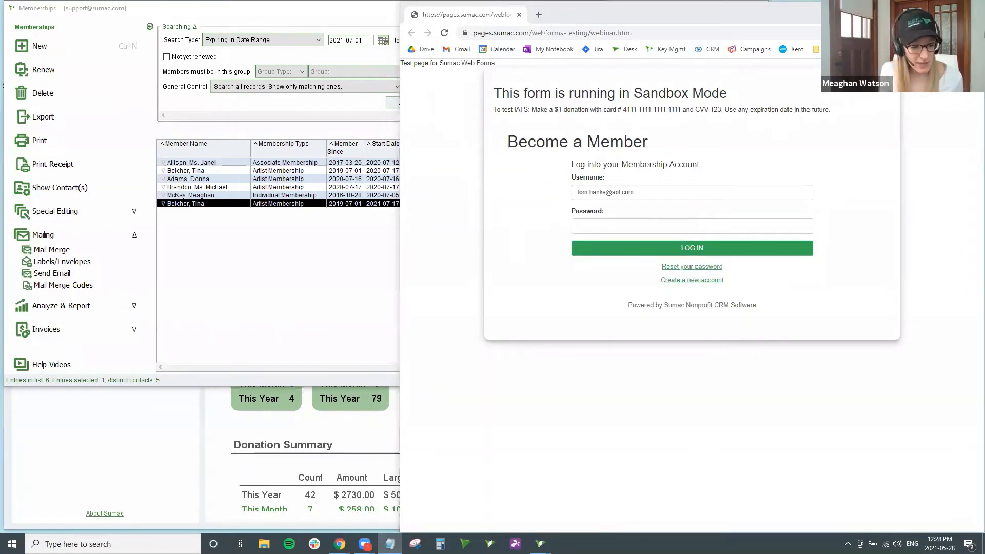
{"action": "left_click", "coordinate": [682, 225]}
{"action": "key", "text": "ctrl+v"}
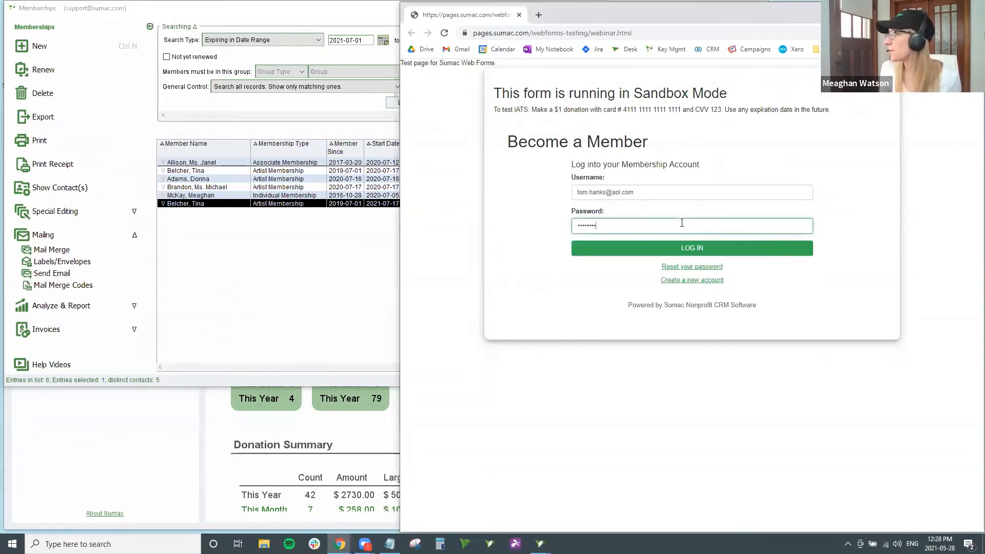
{"action": "left_click", "coordinate": [698, 249]}
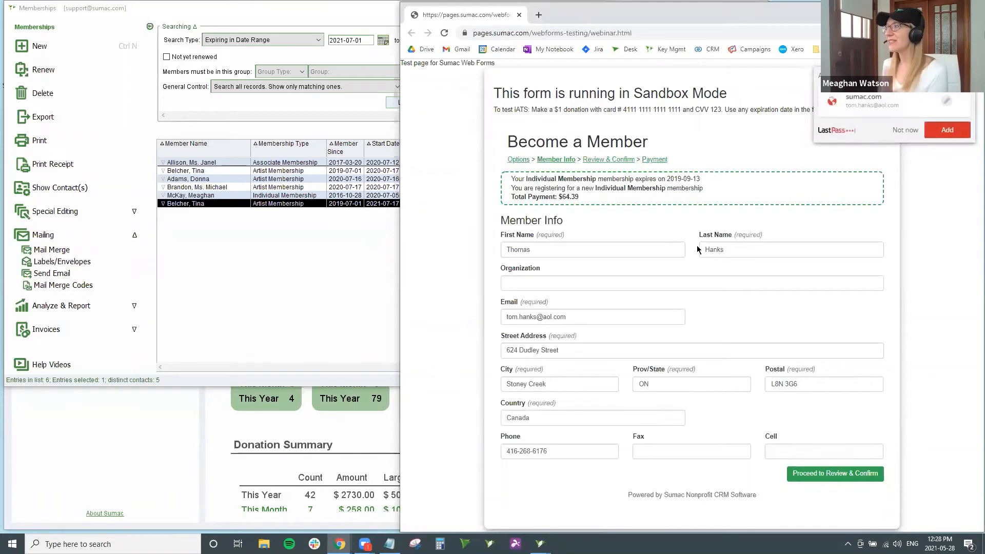
Step: Decline LastPass's save-login offer and move from the prefilled Member Info to Review & Confirm
{"action": "left_click", "coordinate": [897, 132]}
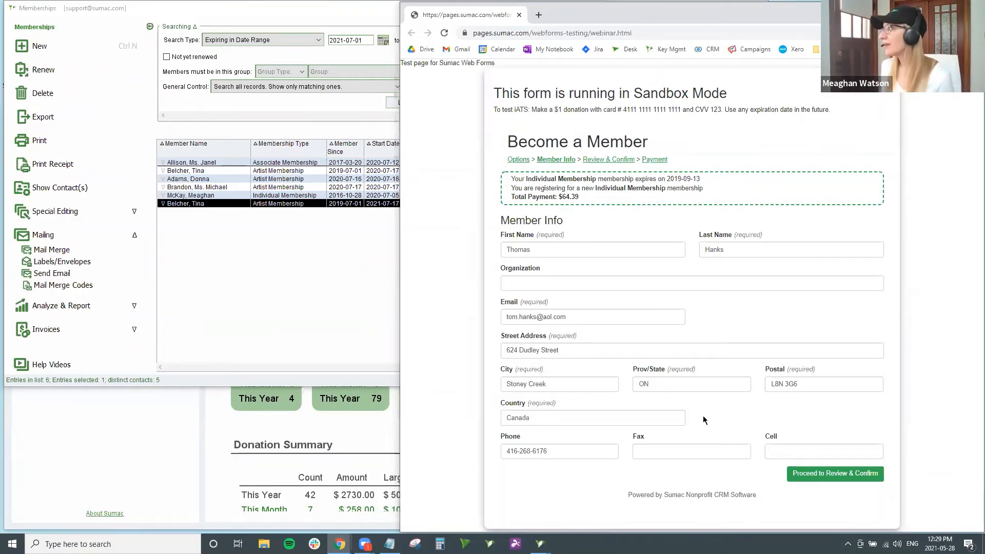
{"action": "left_click", "coordinate": [842, 478]}
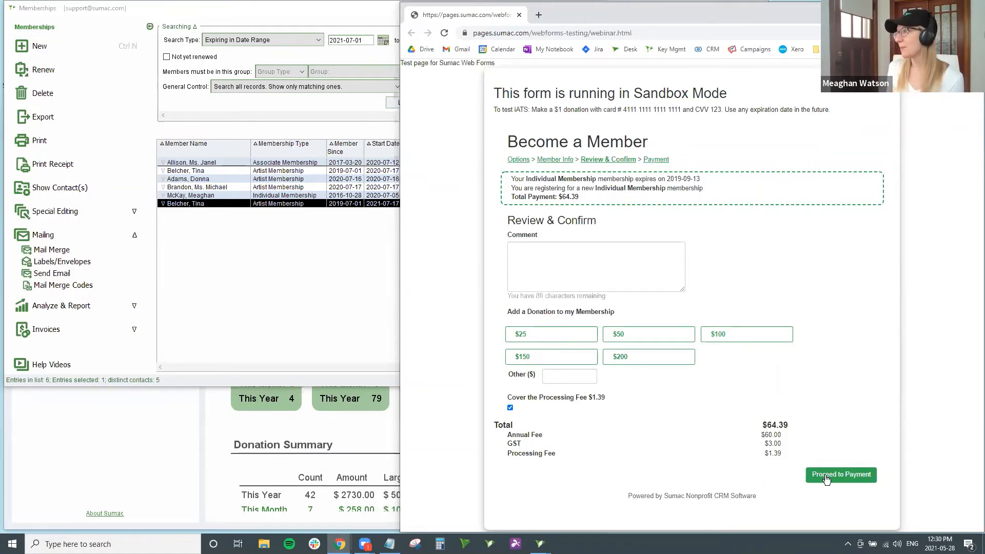
Step: Accept the $64.39 total with the $1.39 fee covered and go to Payment
{"action": "left_click", "coordinate": [854, 472]}
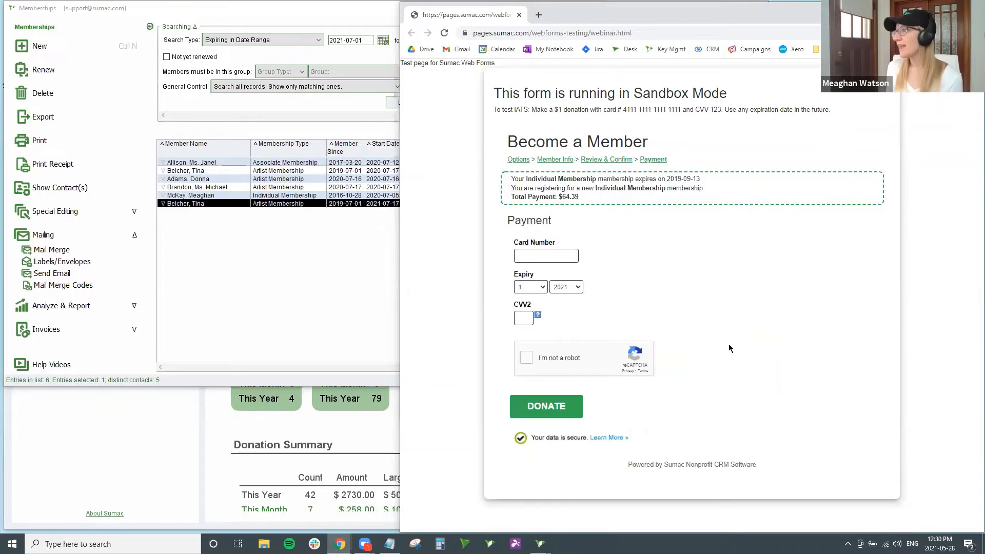
Step: Pay with the sandbox test card, expiry year 2022, and its CVV2, passing reCAPTCHA and submitting DONATE
{"action": "left_click", "coordinate": [573, 256]}
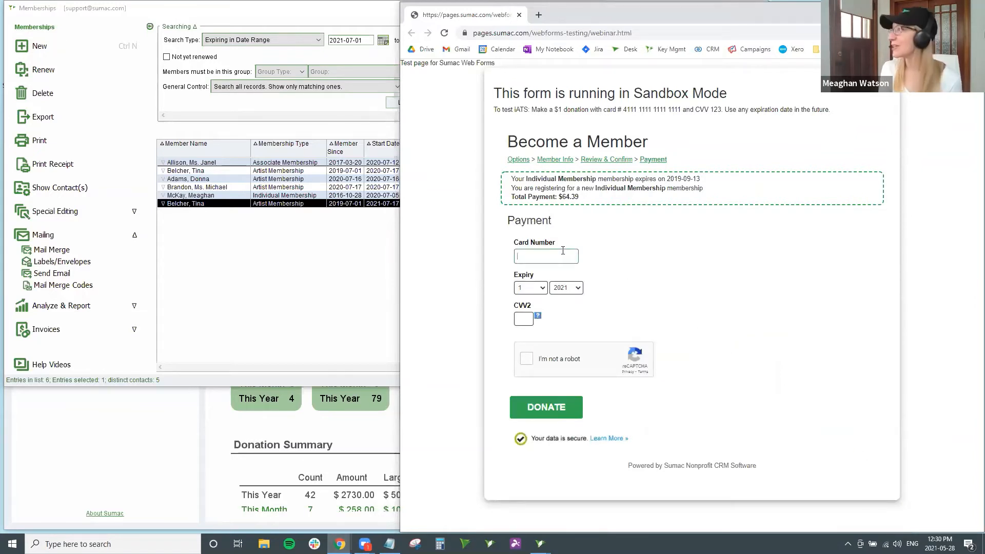
{"action": "type", "text": "4111 1211"}
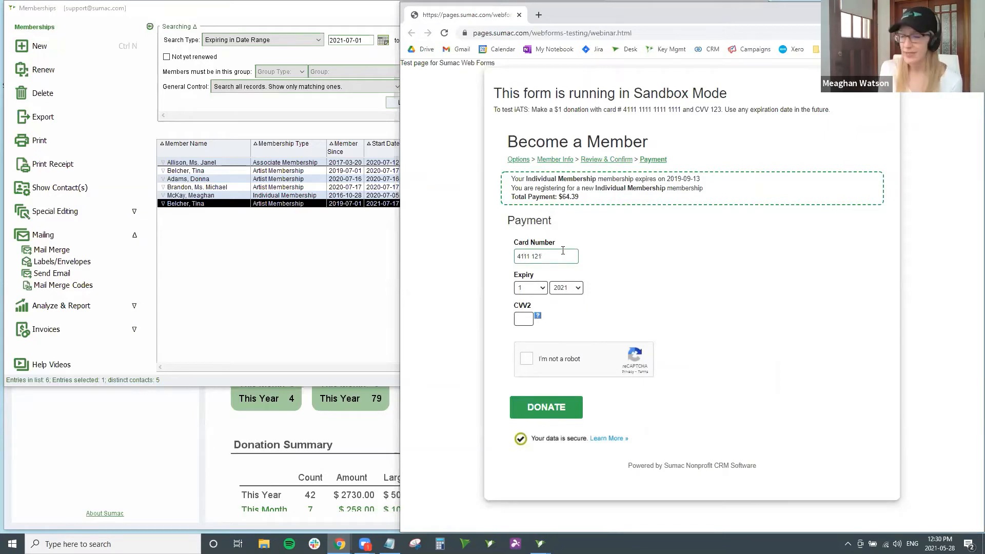
{"action": "key", "text": "BackSpace"}
{"action": "key", "text": "BackSpace"}
{"action": "type", "text": "111"}
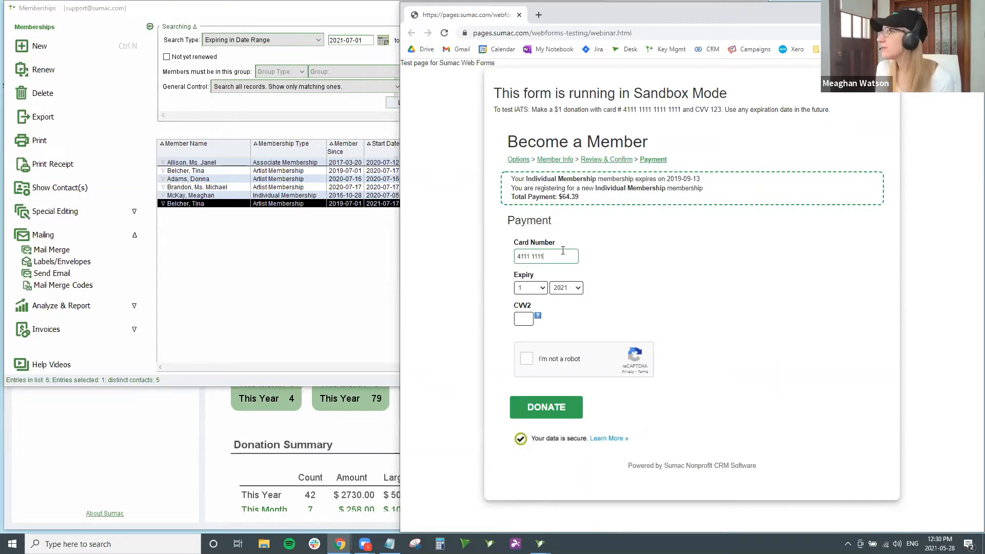
{"action": "type", "text": " 1111 1111"}
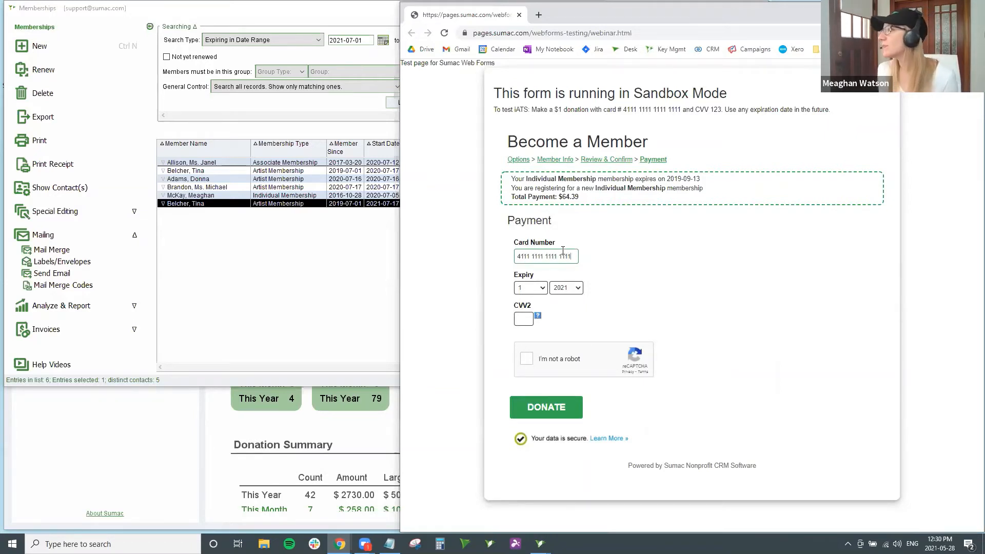
{"action": "left_click", "coordinate": [566, 288]}
{"action": "left_click", "coordinate": [564, 307]}
{"action": "left_click", "coordinate": [531, 315]}
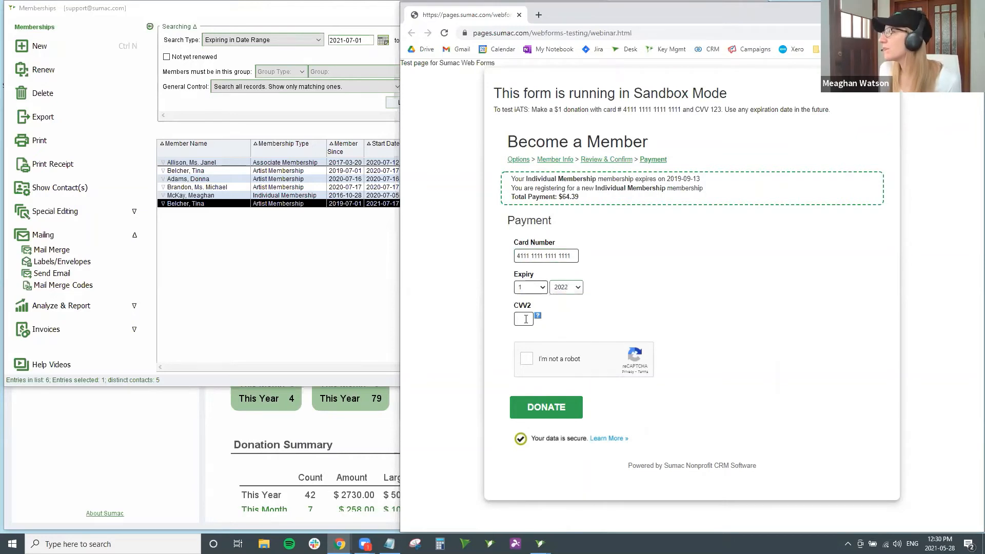
{"action": "type", "text": "123"}
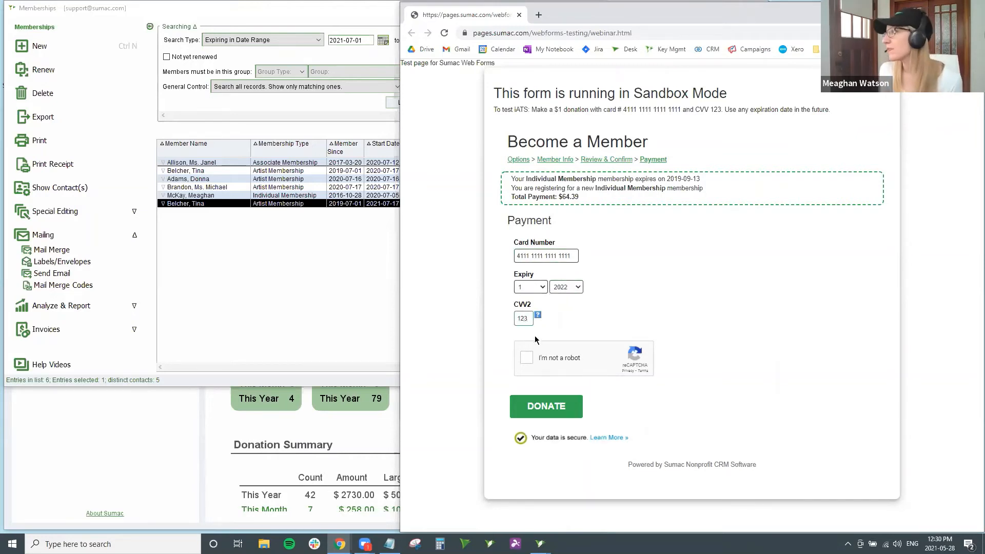
{"action": "left_click", "coordinate": [527, 358]}
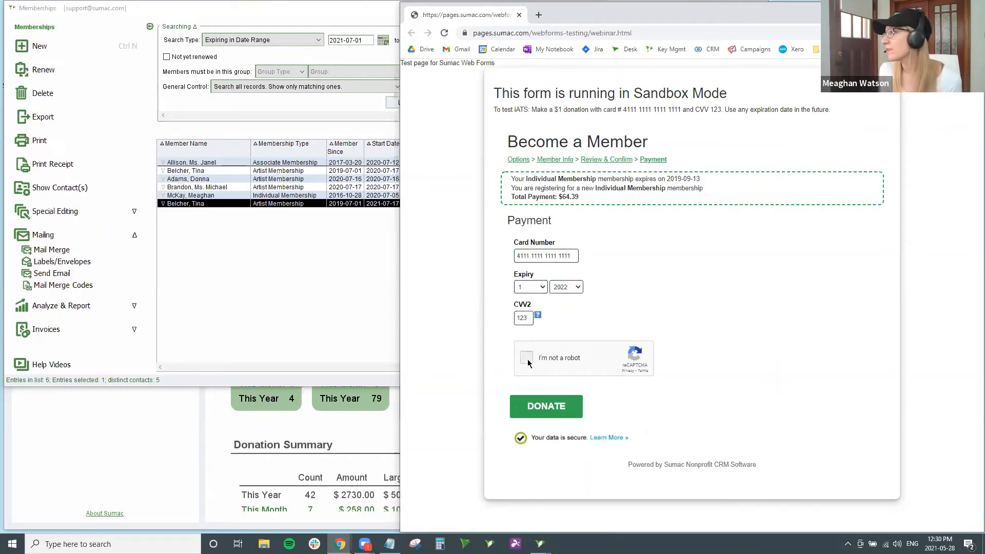
{"action": "left_click", "coordinate": [557, 408]}
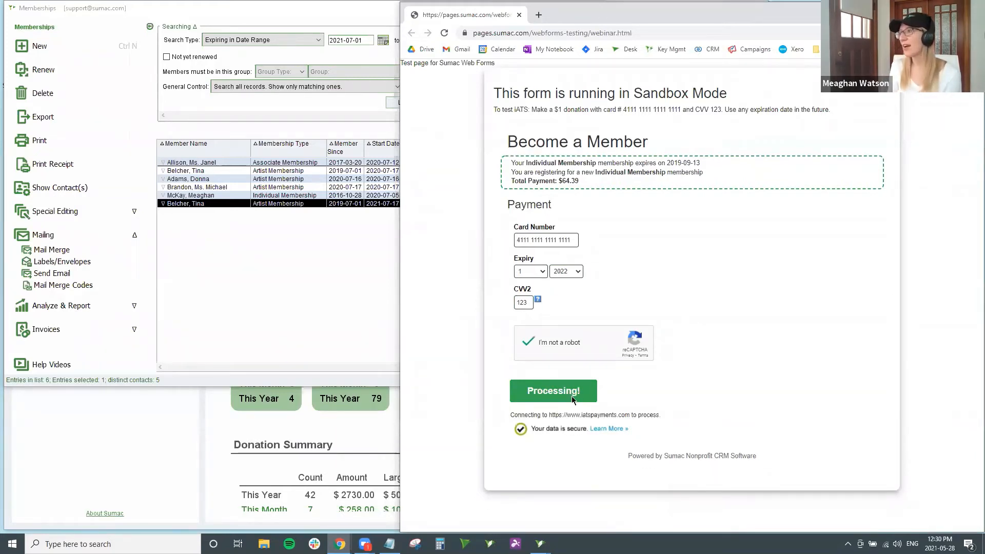
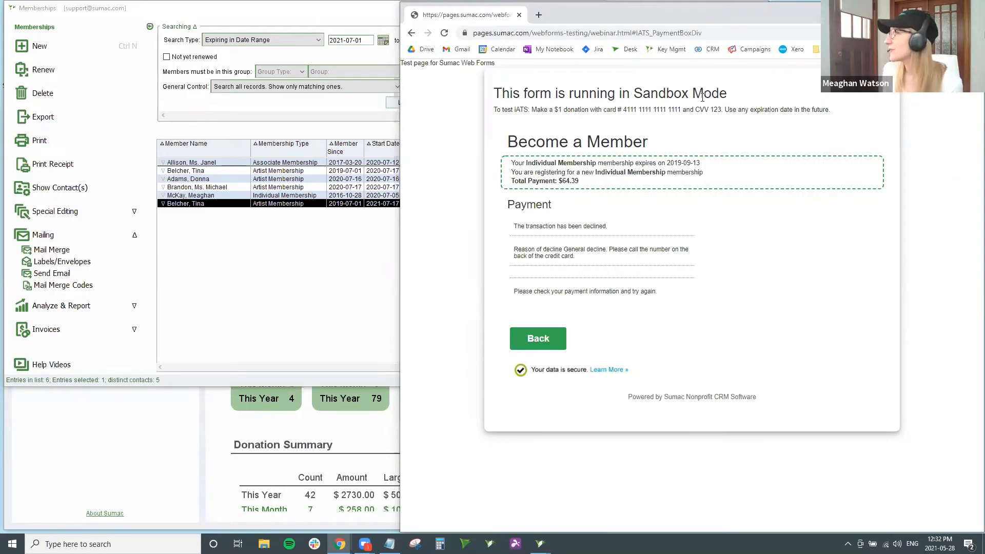
Step: Minimize the browser test form and close the Memberships list window
{"action": "left_click", "coordinate": [971, 9]}
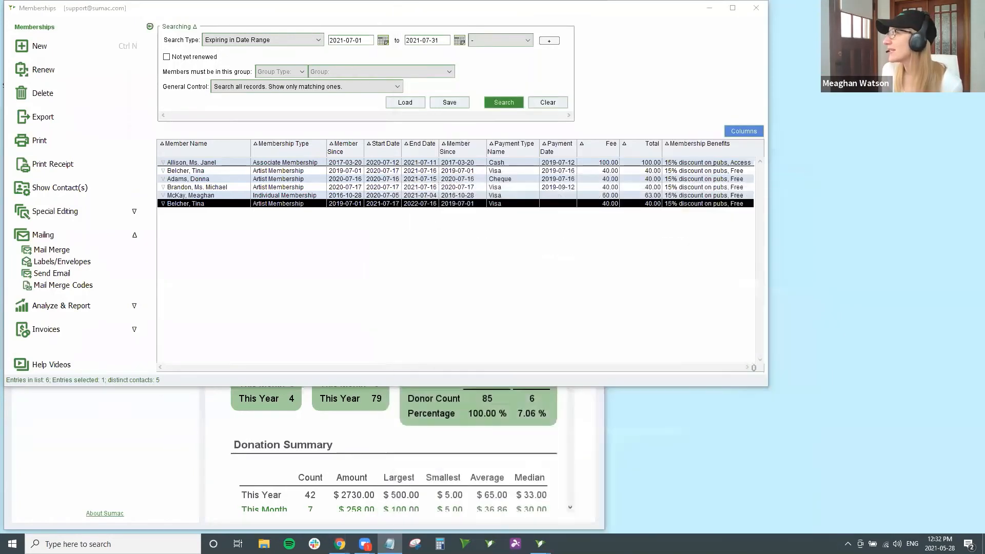
{"action": "left_click", "coordinate": [756, 8]}
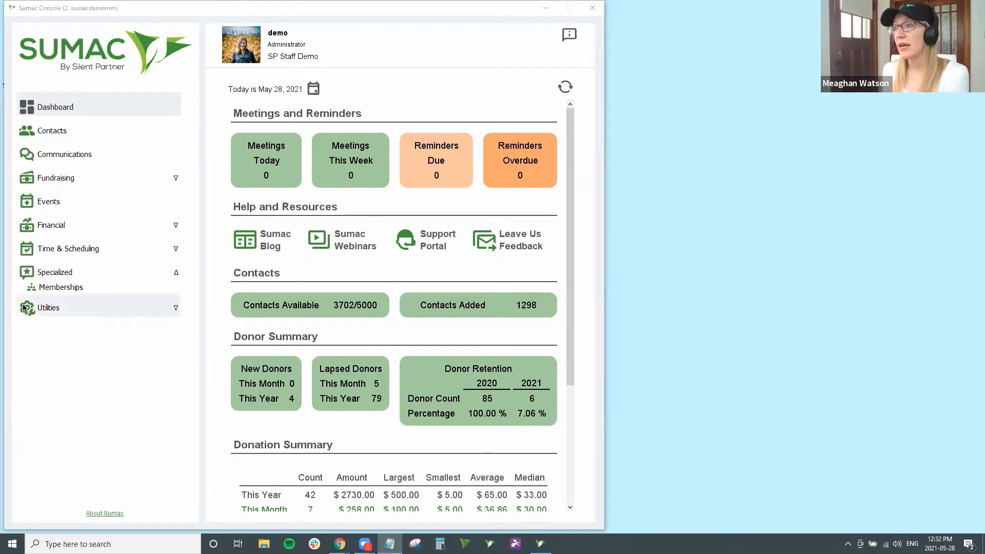
Step: Open Preferences from Utilities > Customize Database in the Console sidebar
{"action": "left_click", "coordinate": [72, 310]}
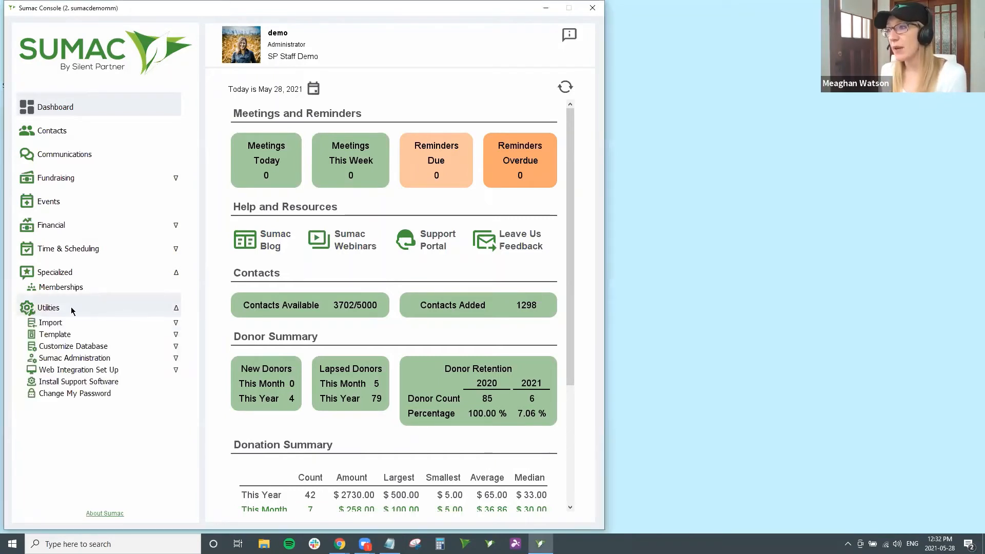
{"action": "left_click", "coordinate": [81, 347]}
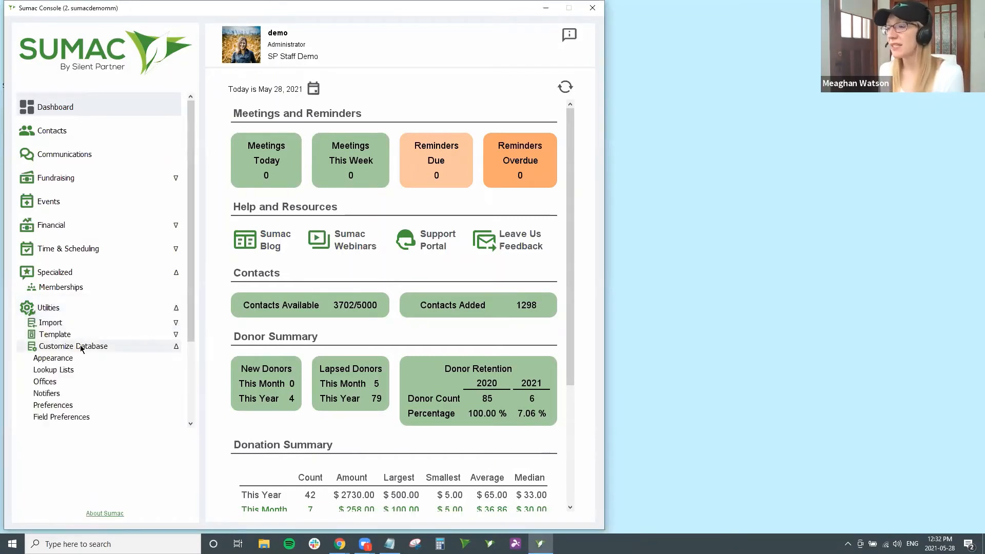
{"action": "left_click", "coordinate": [72, 406]}
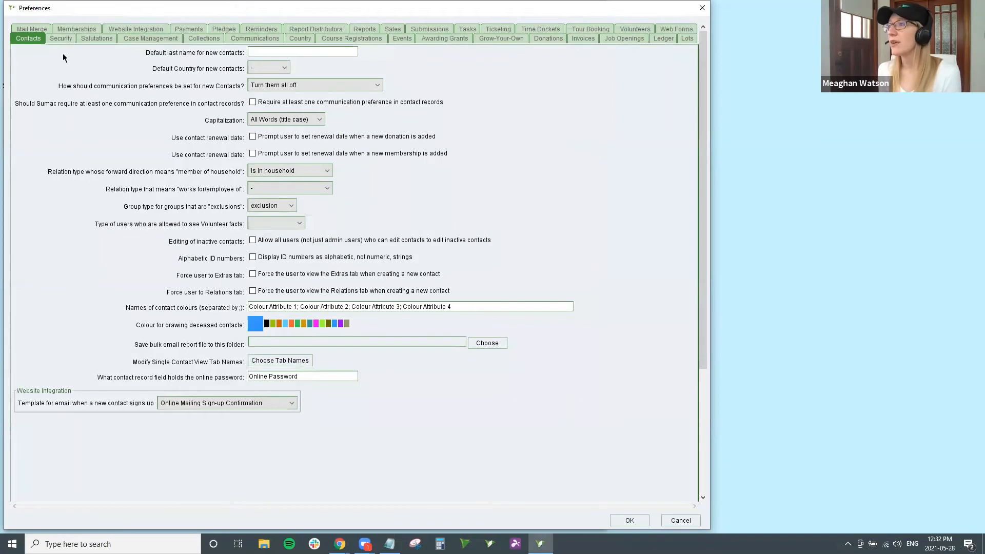
Step: Switch the Preferences dialog to its Memberships tab
{"action": "left_click", "coordinate": [65, 30]}
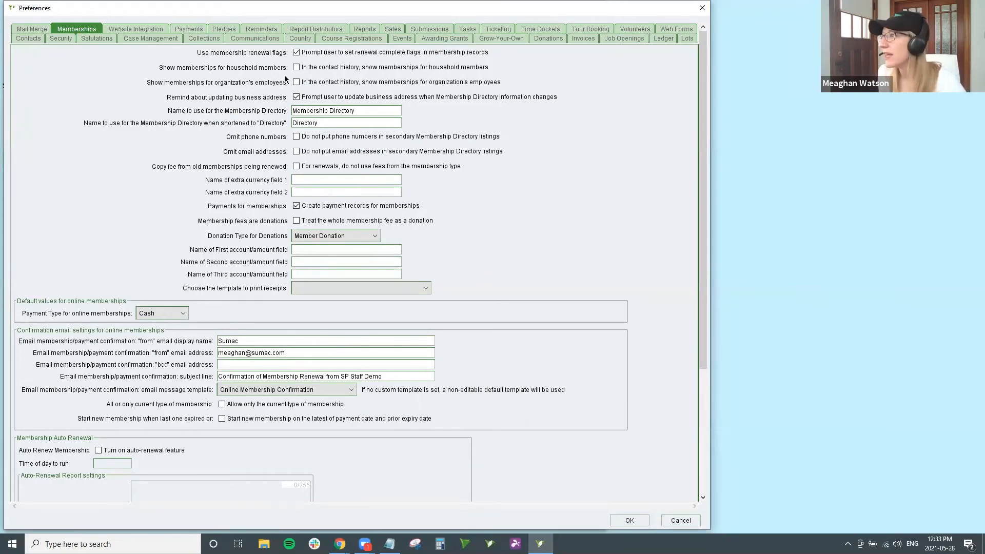
{"action": "left_click", "coordinate": [306, 68]}
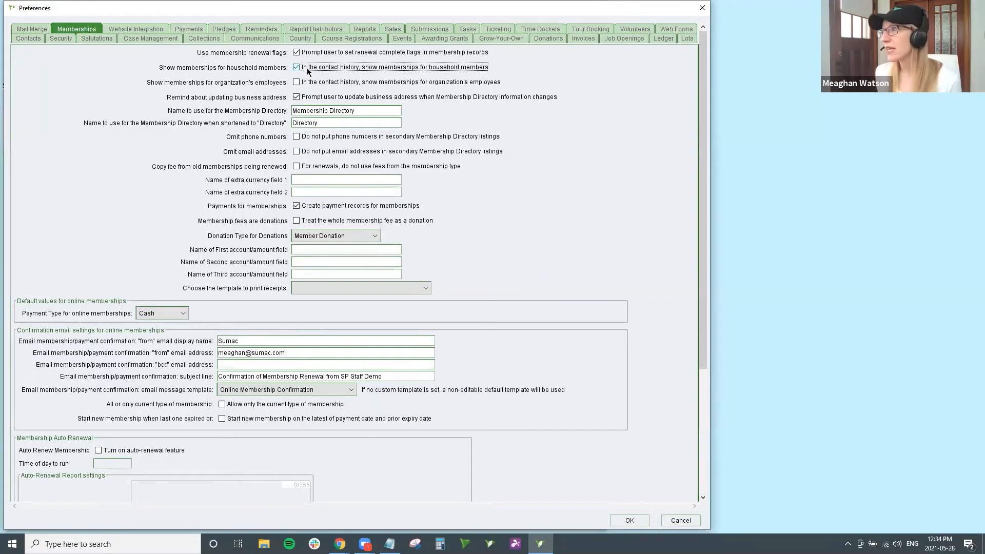
{"action": "left_click", "coordinate": [307, 83]}
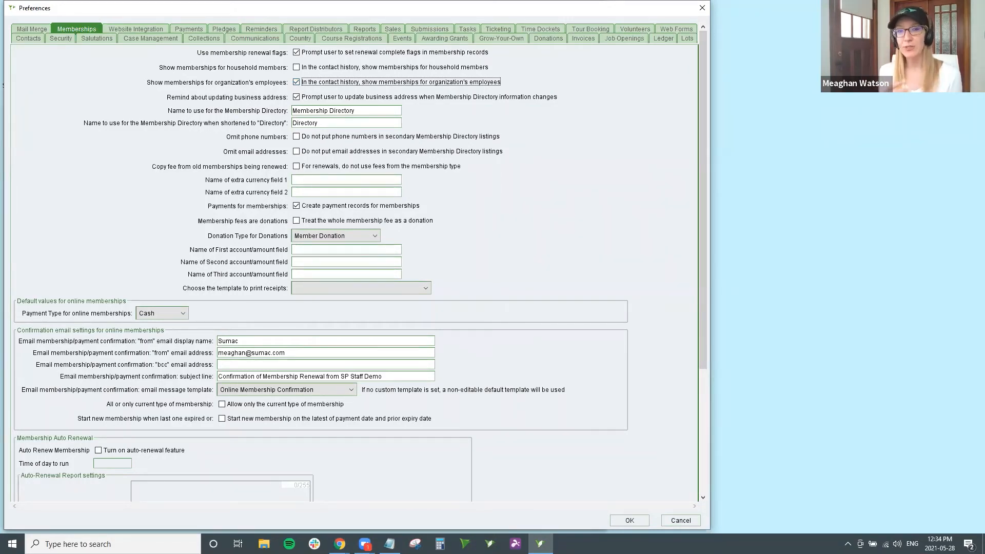
{"action": "left_click", "coordinate": [365, 85]}
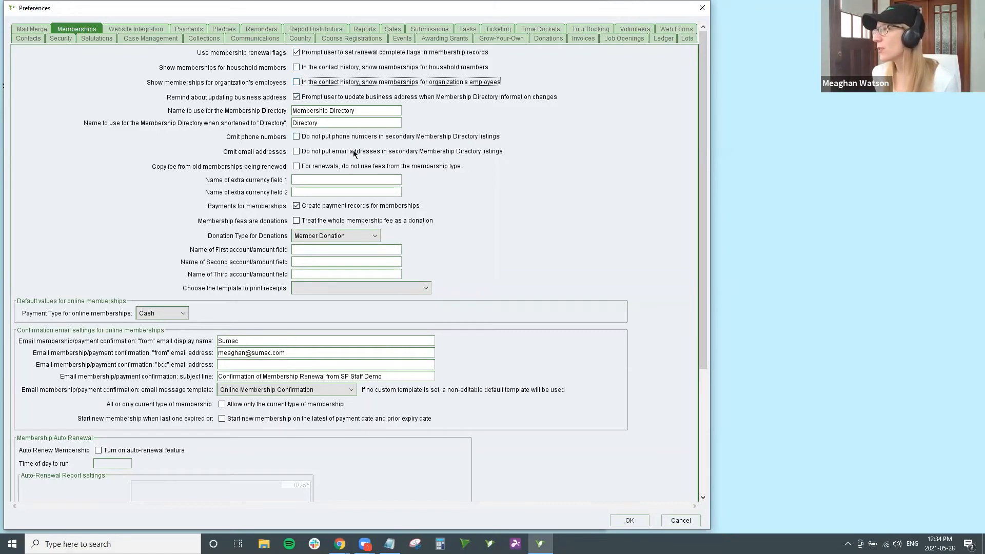
Step: Enable payment records for memberships, keeping Member Donation as their donation type
{"action": "left_click", "coordinate": [296, 205]}
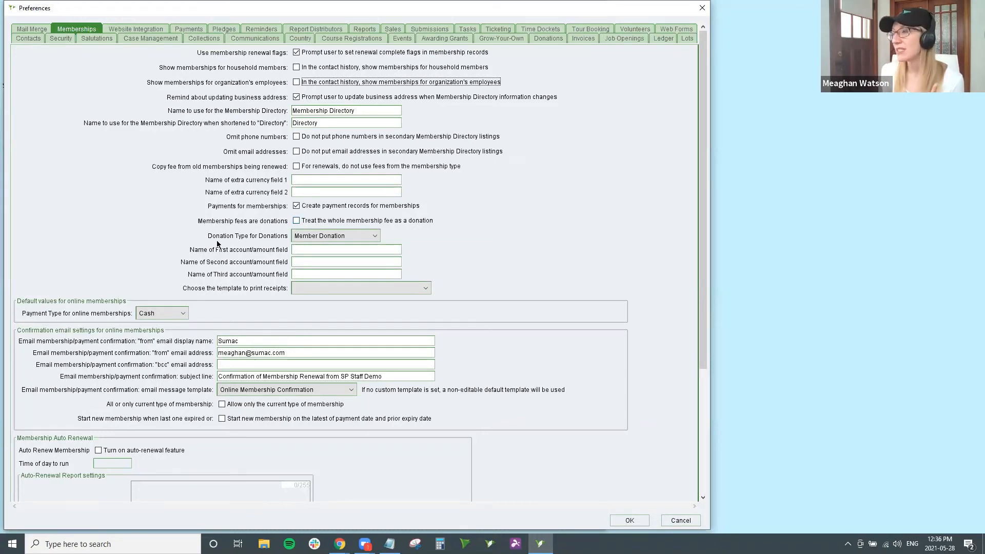
{"action": "left_click", "coordinate": [371, 240]}
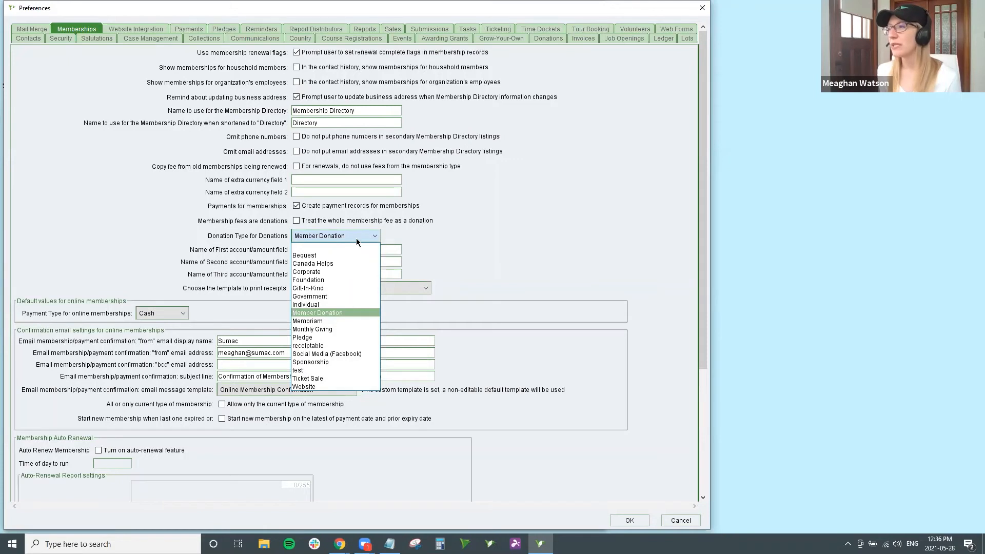
{"action": "left_click", "coordinate": [395, 238]}
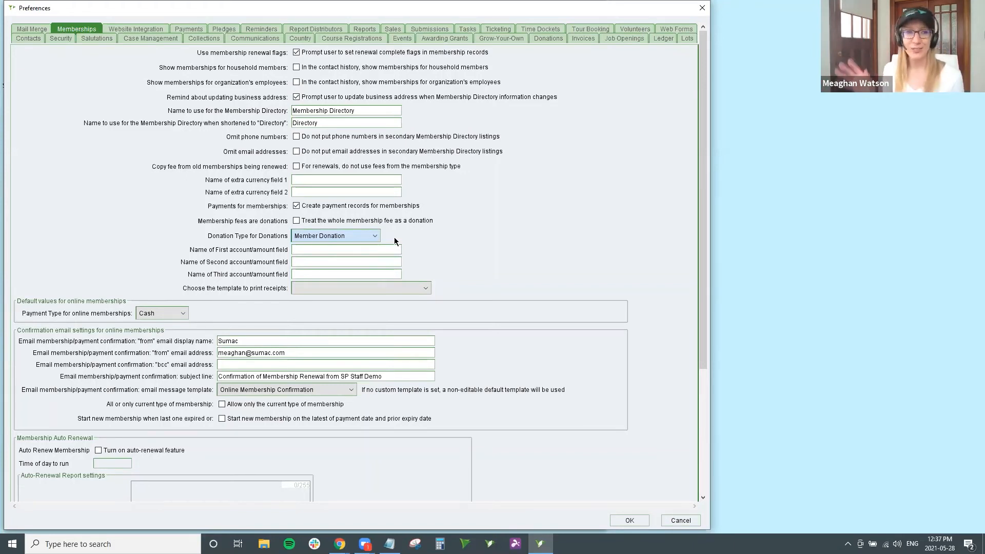
{"action": "left_click", "coordinate": [279, 255]}
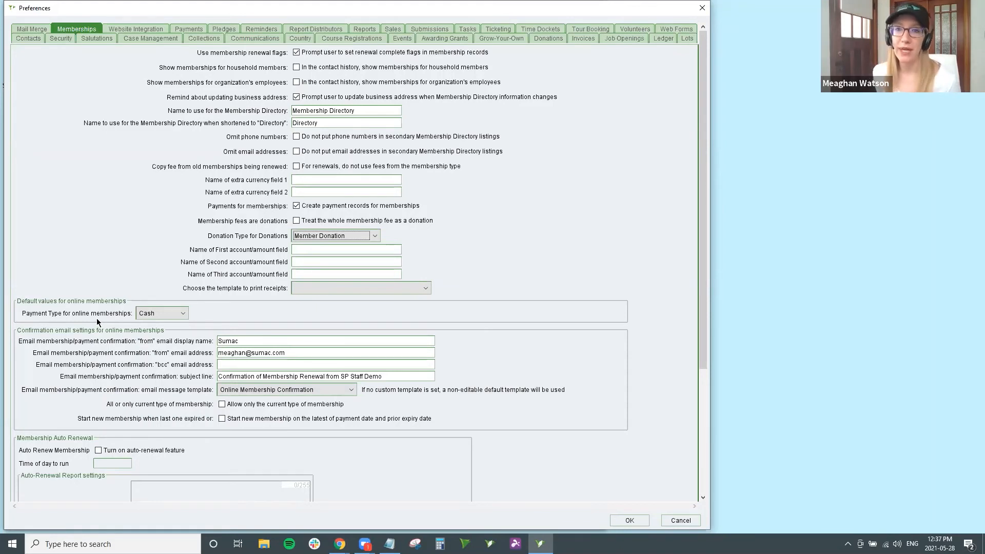
Step: Scroll down the membership preferences to the Membership Auto Renewal section
{"action": "scroll", "coordinate": [98, 325], "scroll_direction": "down", "scroll_amount": 1}
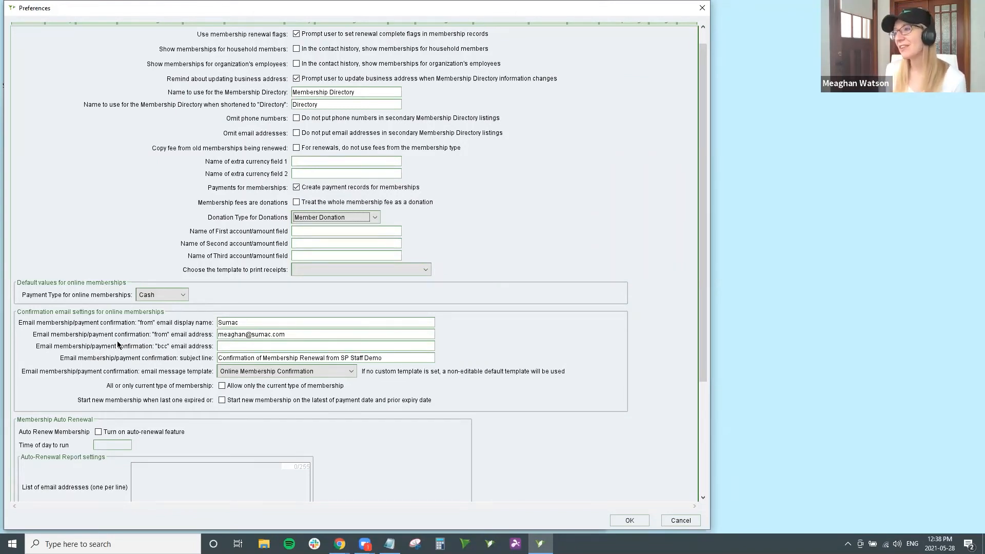
{"action": "scroll", "coordinate": [117, 343], "scroll_direction": "down", "scroll_amount": 5}
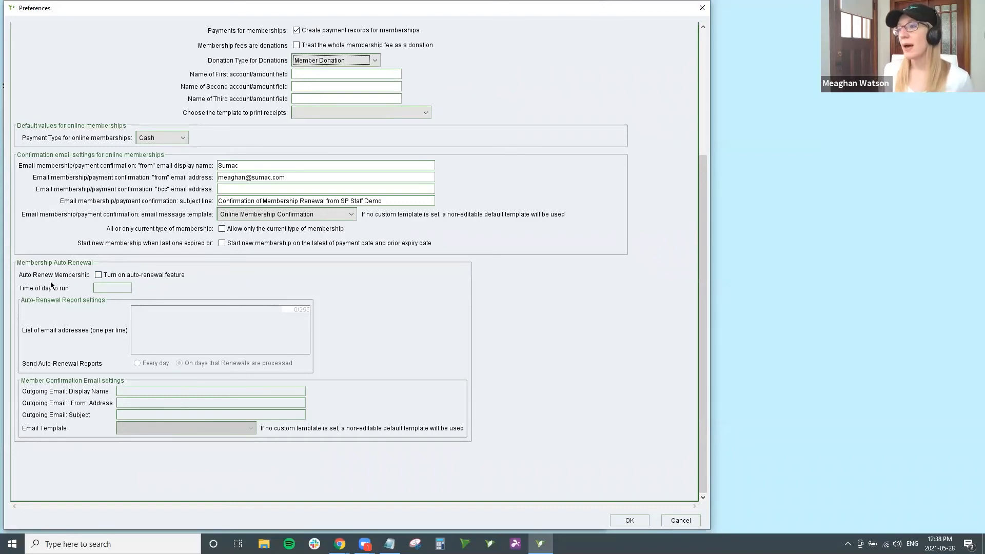
Step: Turn on the auto-renewal feature, select the report email addresses box, and return to the top
{"action": "left_click", "coordinate": [99, 277]}
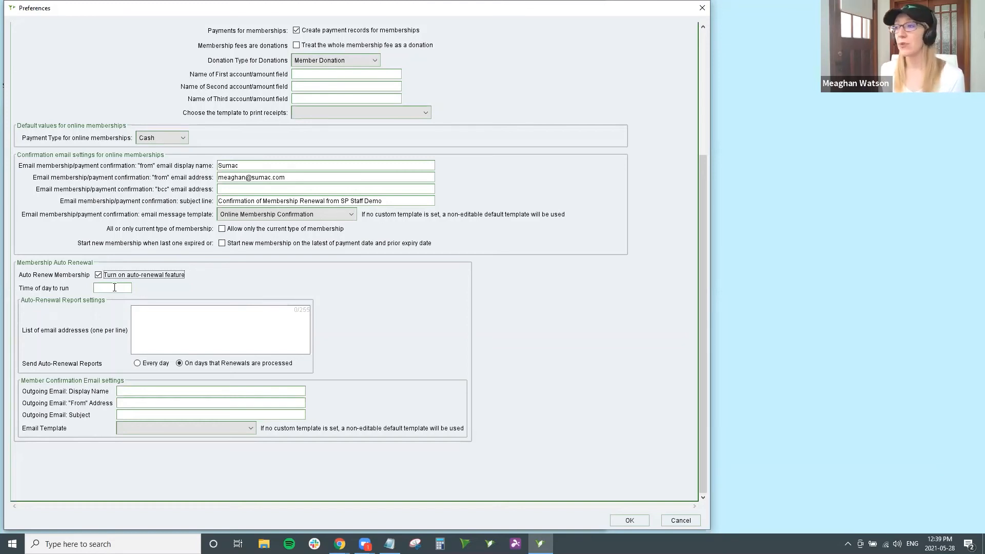
{"action": "left_click", "coordinate": [147, 323]}
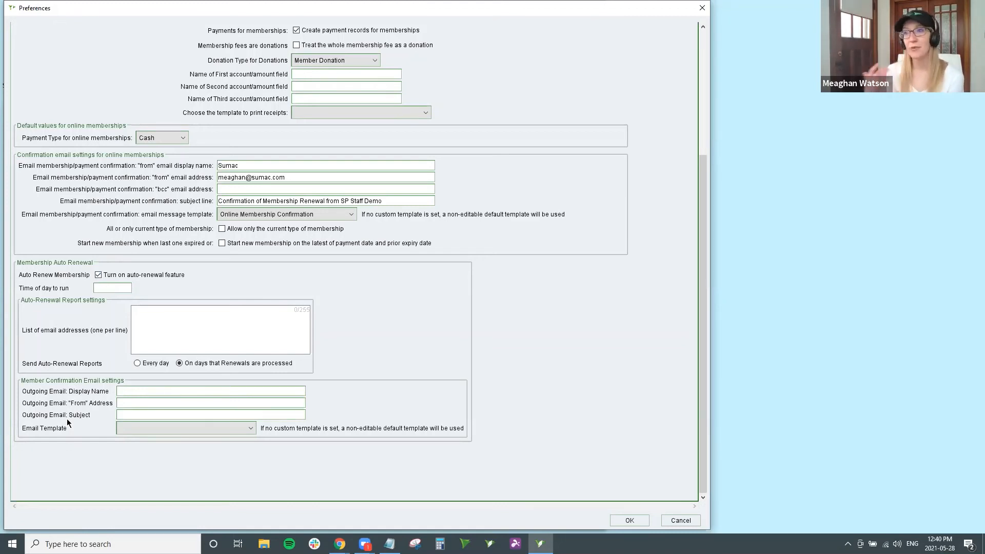
{"action": "scroll", "coordinate": [67, 423], "scroll_direction": "up", "scroll_amount": 6}
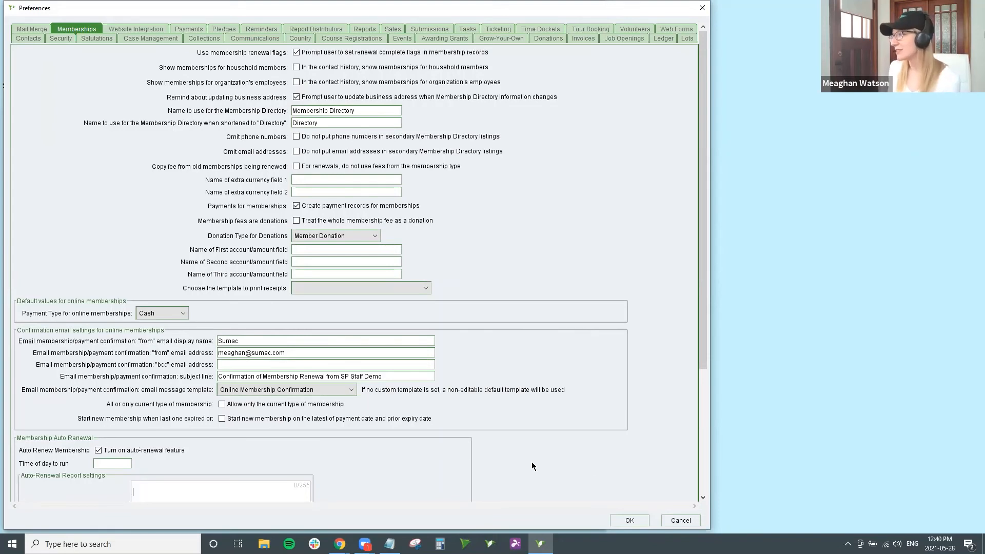
Step: Cancel Preferences without saving and open Specialized > Memberships records window
{"action": "left_click", "coordinate": [687, 521]}
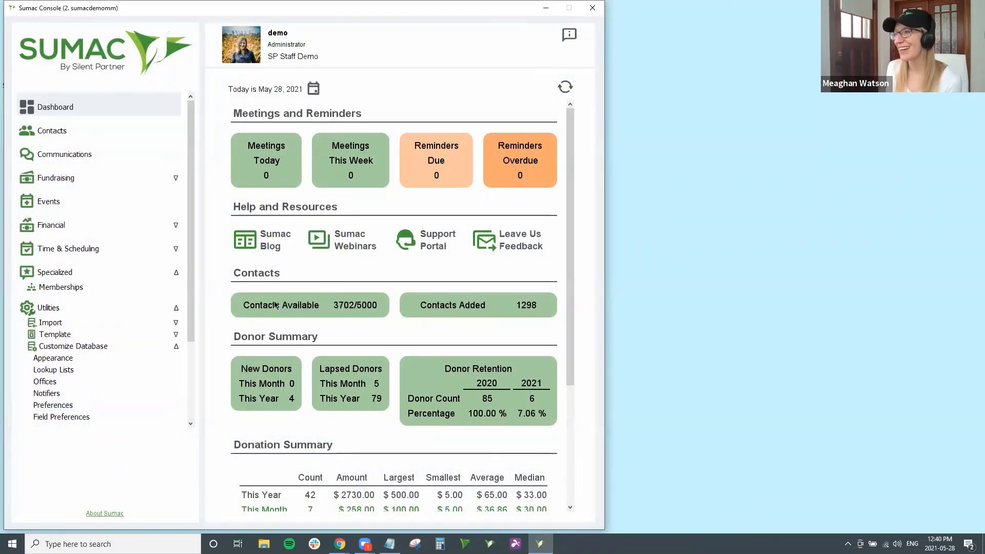
{"action": "left_click", "coordinate": [150, 290]}
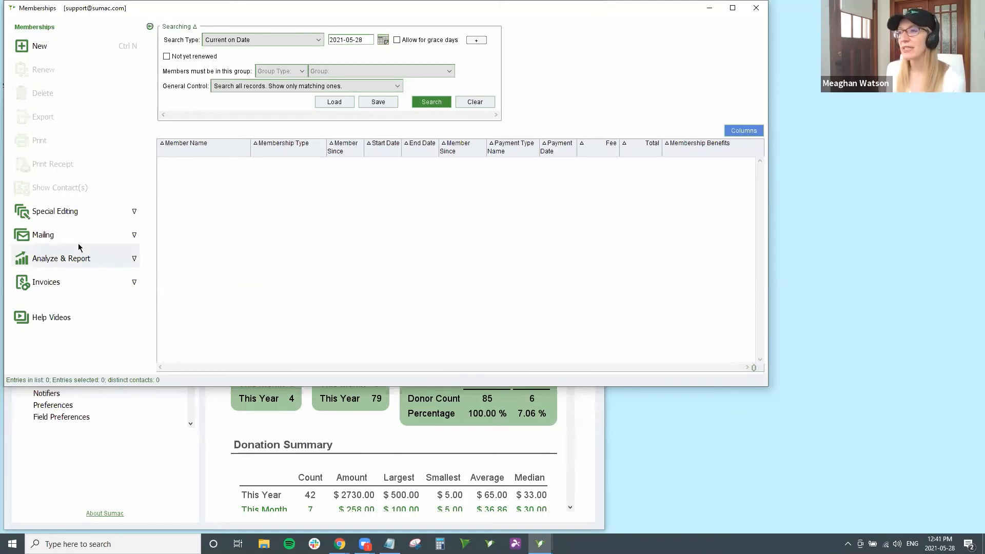
Step: Expand Analyze & Report in the Memberships panel and scroll to show all reports
{"action": "left_click", "coordinate": [56, 262]}
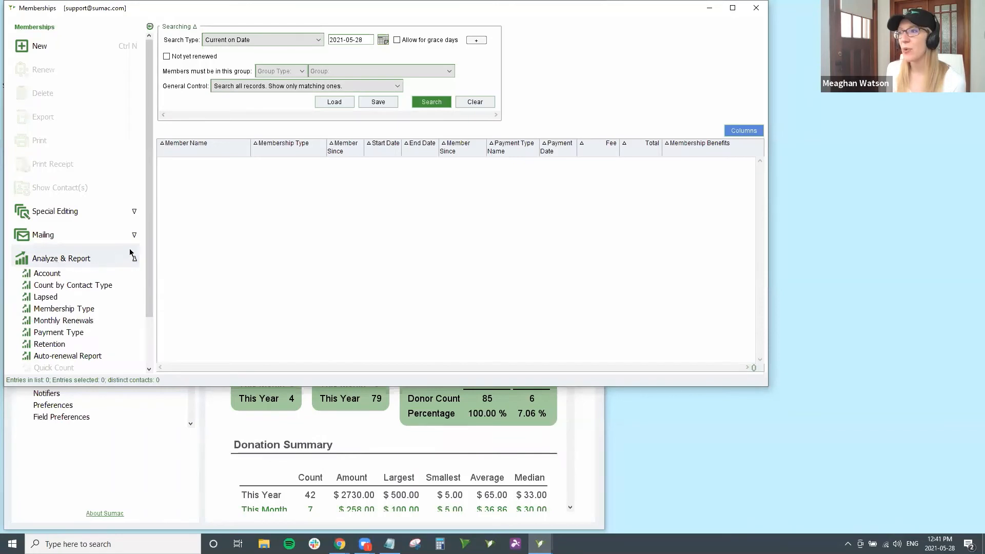
{"action": "scroll", "coordinate": [156, 257], "scroll_direction": "down", "scroll_amount": 3}
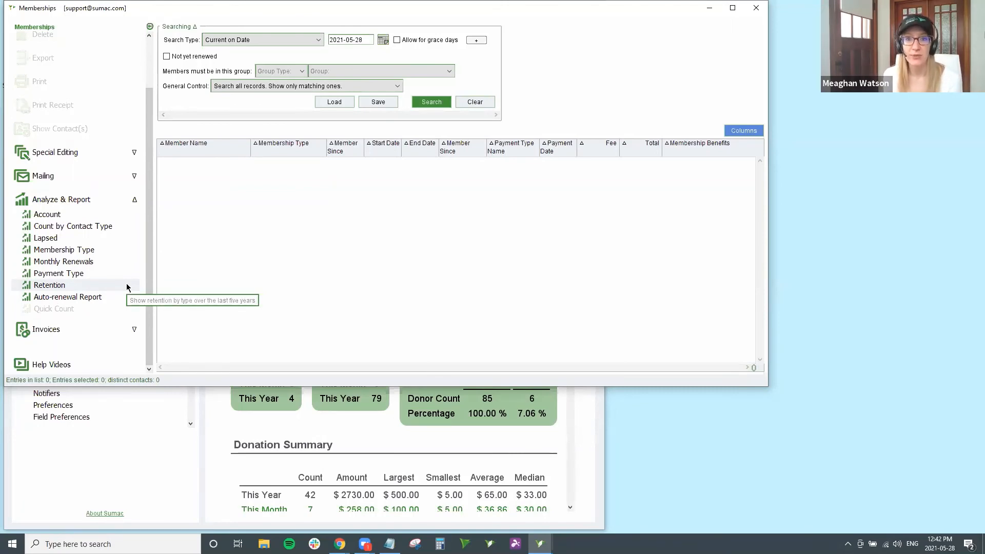
Step: Choose Retention under Analyze & Report in the Memberships window
{"action": "left_click", "coordinate": [72, 287]}
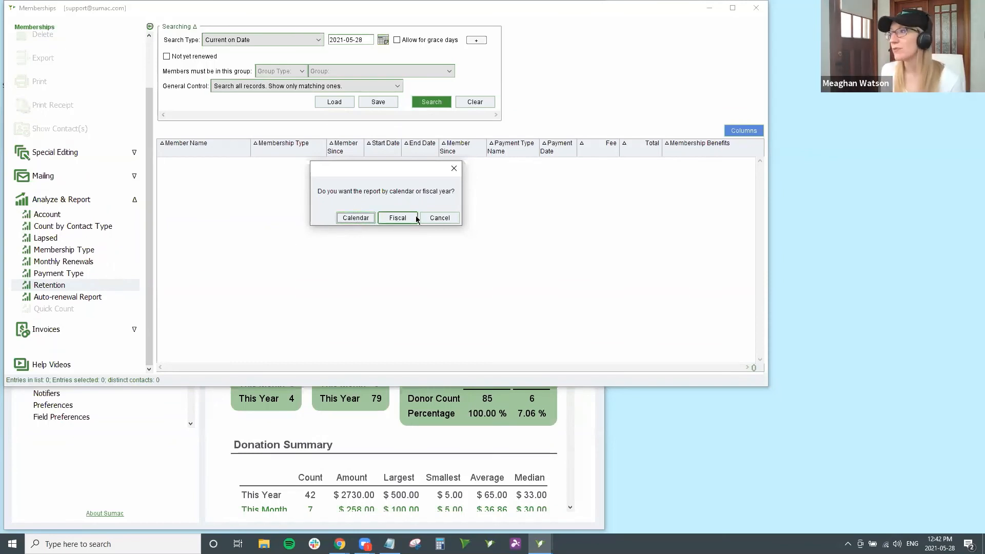
Step: Report retention by calendar year, then enlarge the report window and scroll through its tables
{"action": "left_click", "coordinate": [356, 219]}
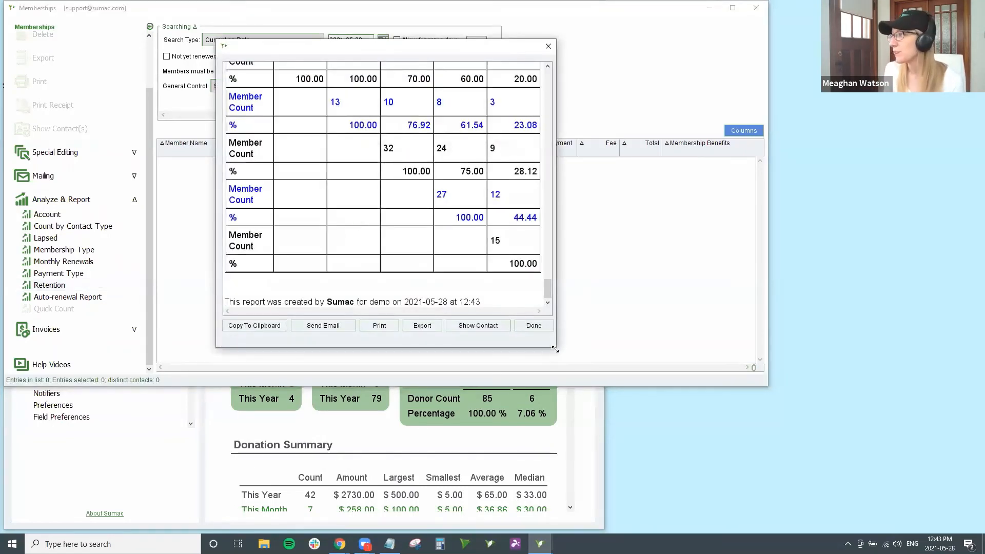
{"action": "left_click_drag", "start_coordinate": [555, 346], "coordinate": [864, 525]}
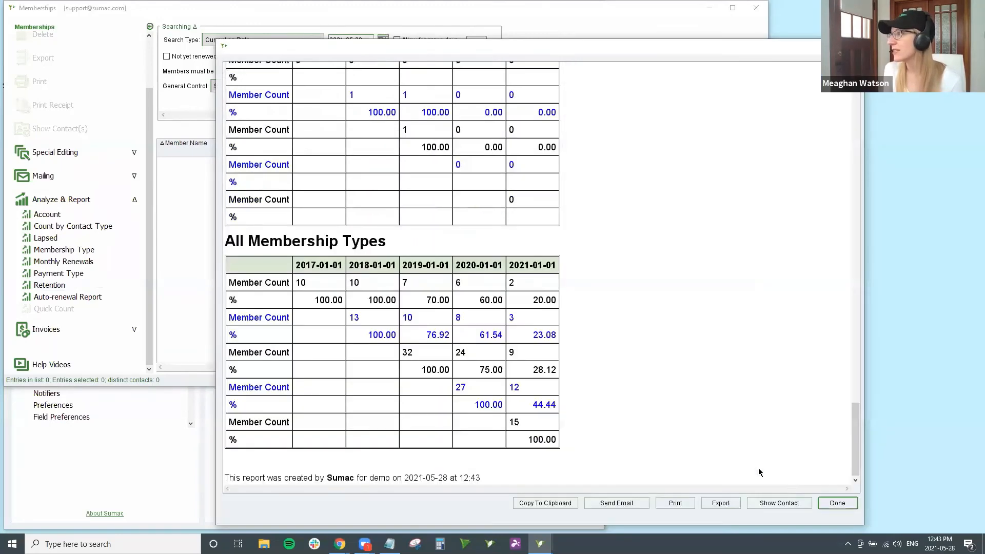
{"action": "left_click_drag", "start_coordinate": [859, 441], "coordinate": [844, 97]}
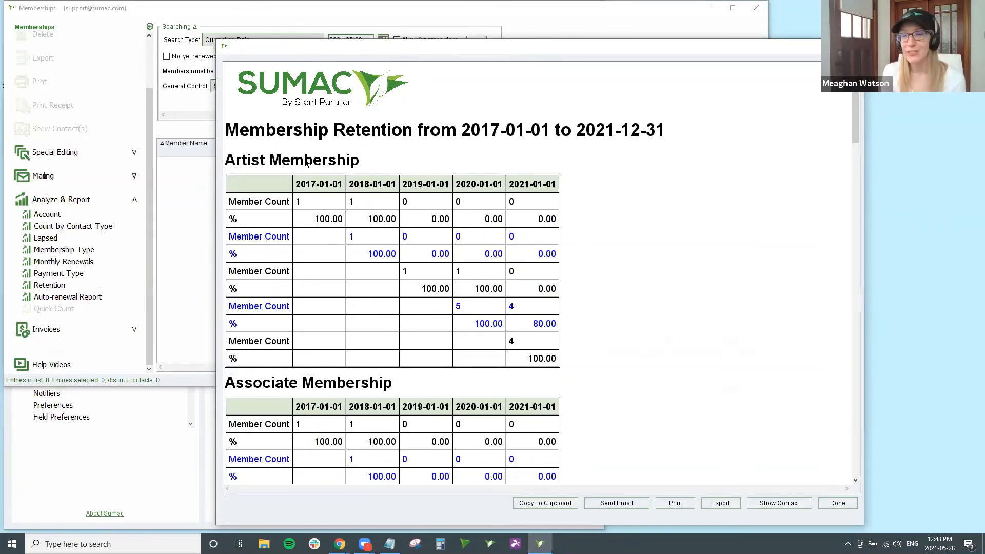
Step: Scroll the retention report to the bottom to show the All Membership Types table (2017 cohort: 10 to 2)
{"action": "left_click_drag", "start_coordinate": [857, 104], "coordinate": [862, 450]}
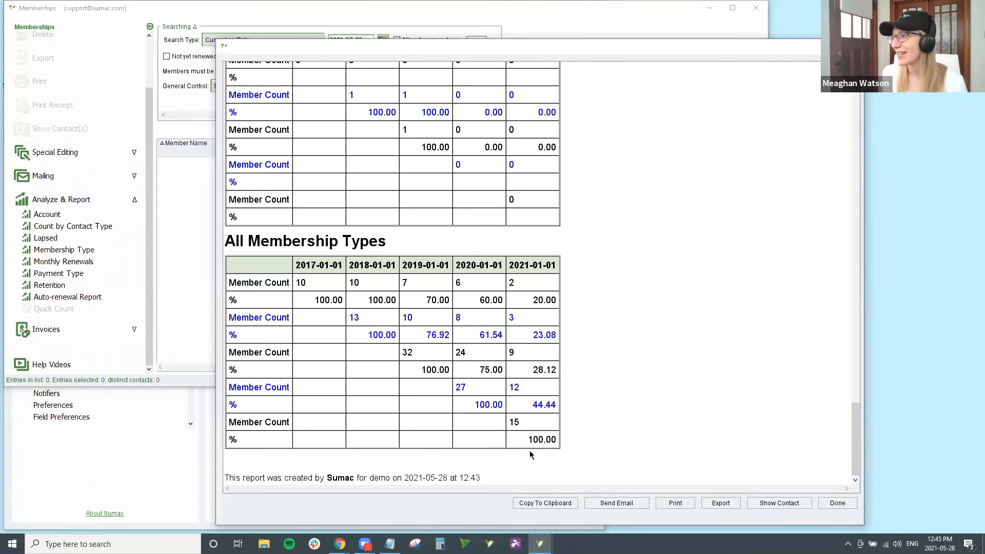
Step: Dismiss the retention report and the Memberships window to get back to the Sumac Console dashboard
{"action": "left_click", "coordinate": [835, 504]}
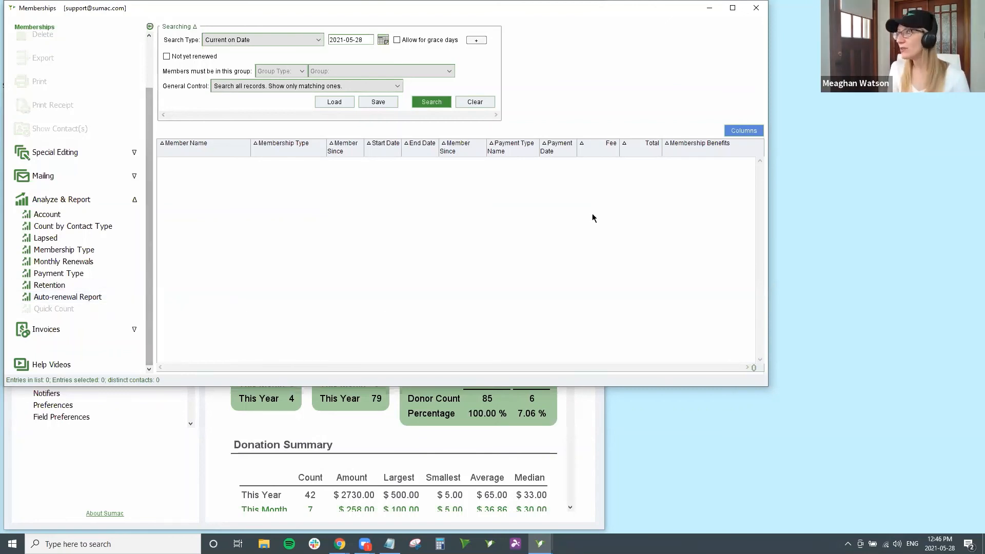
{"action": "left_click", "coordinate": [747, 13]}
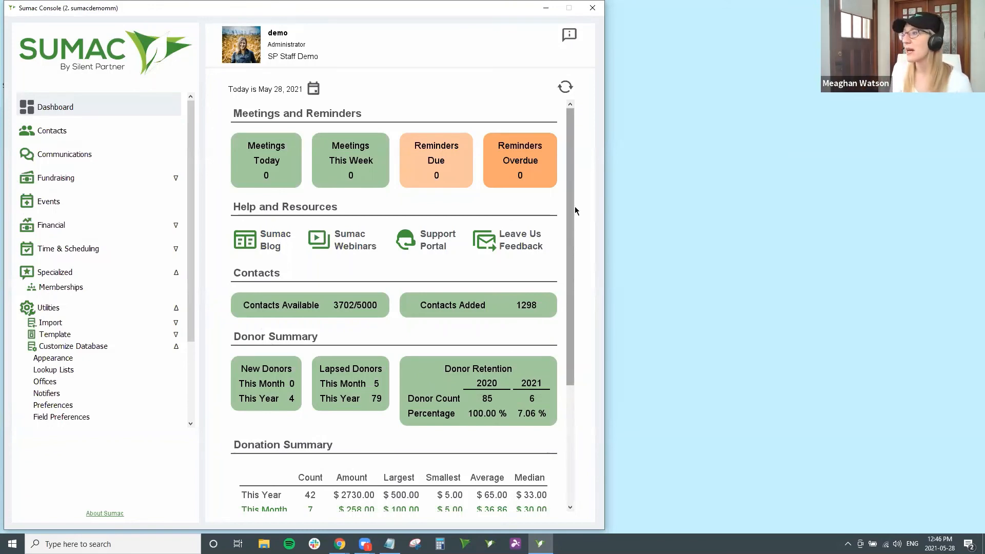
Step: Show the Membership Summary's 3 new members and 40.74% 2021 member retention, with their tooltips
{"action": "scroll", "coordinate": [349, 389], "scroll_direction": "down", "scroll_amount": 5}
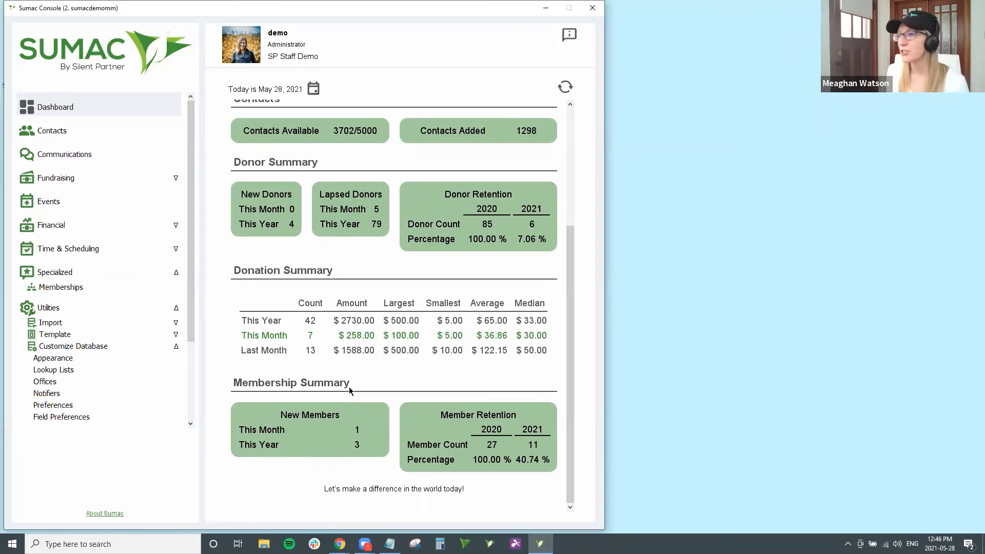
{"action": "mouse_move", "coordinate": [297, 432]}
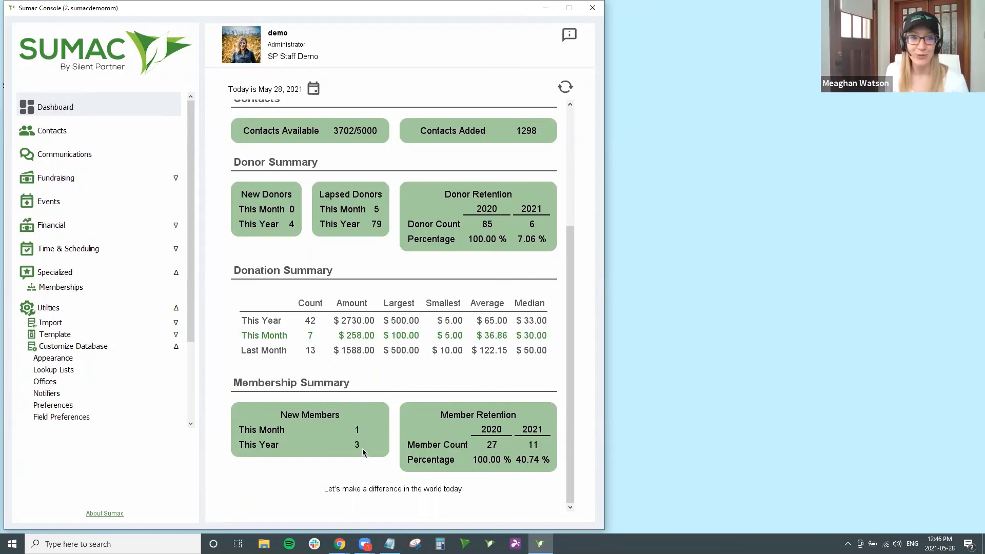
{"action": "mouse_move", "coordinate": [478, 436]}
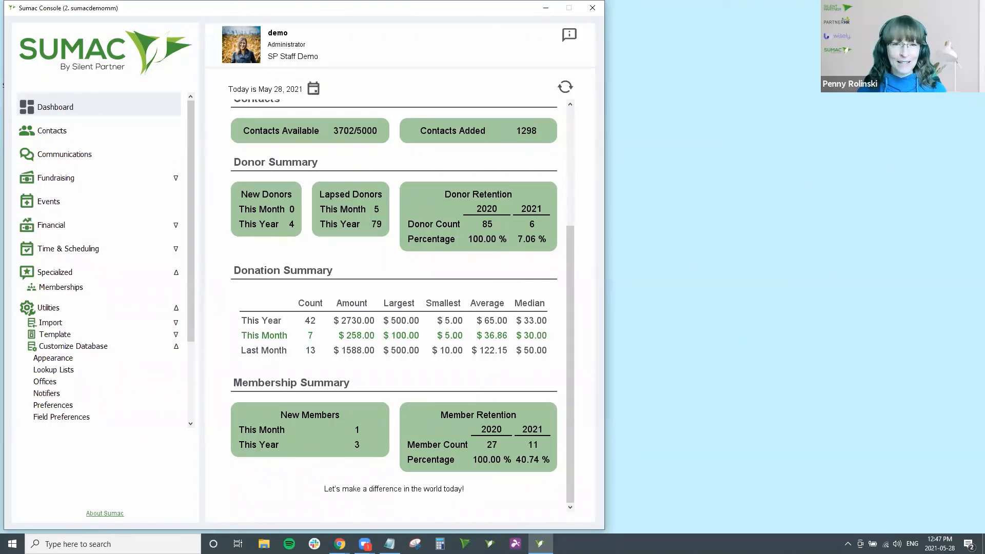
Step: Collapse the Utilities menu and return to the dashboard top showing 3702/5000 contacts available
{"action": "left_click", "coordinate": [106, 311]}
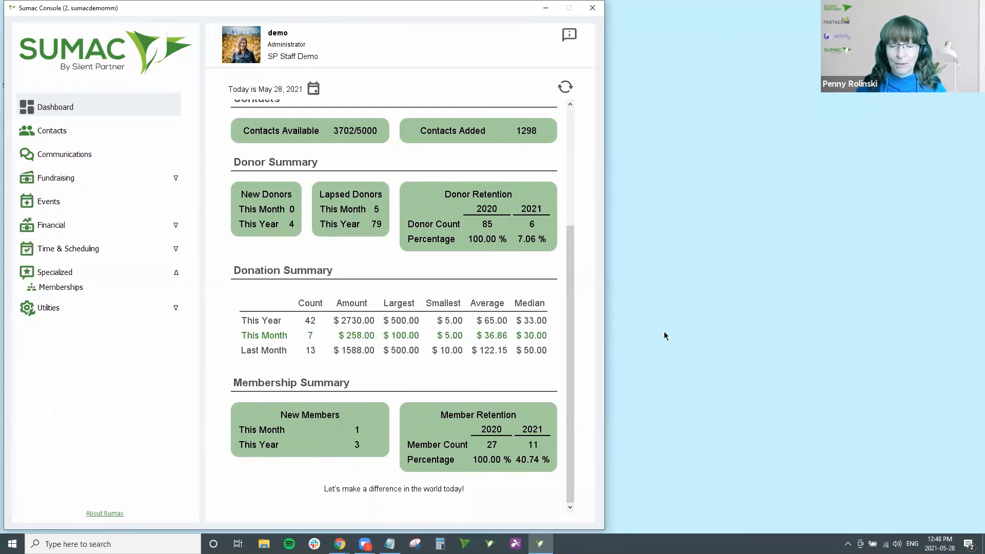
{"action": "scroll", "coordinate": [422, 335], "scroll_direction": "up", "scroll_amount": 2}
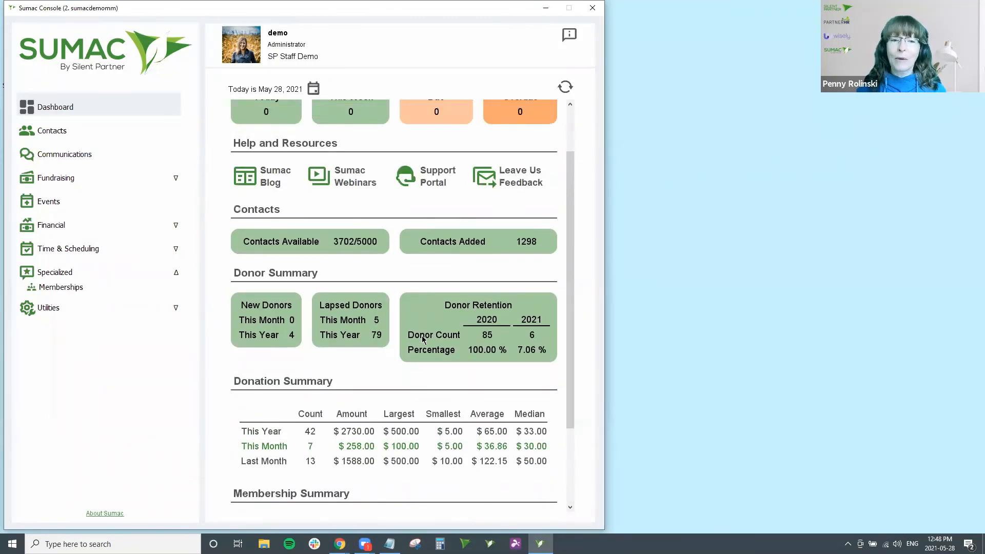
{"action": "scroll", "coordinate": [303, 185], "scroll_direction": "up", "scroll_amount": 1}
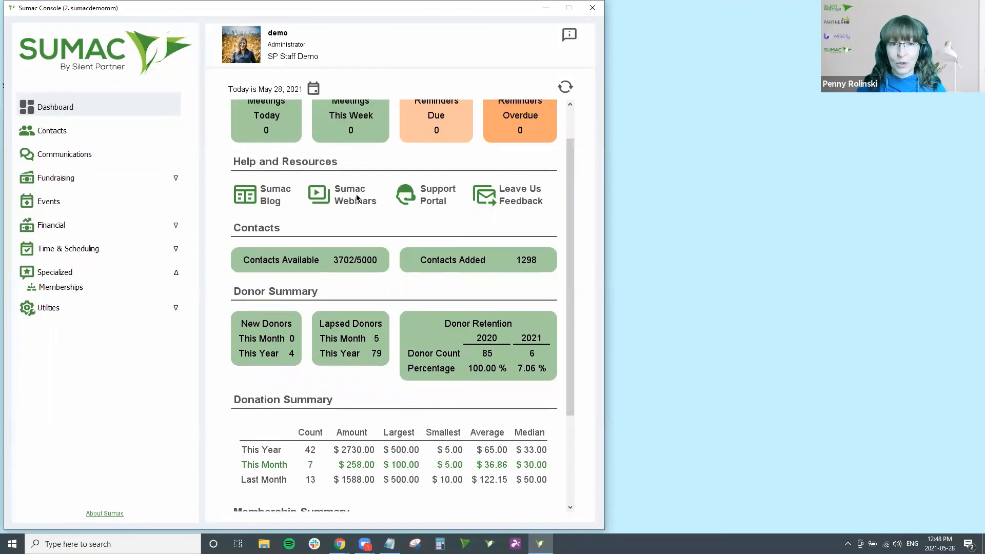